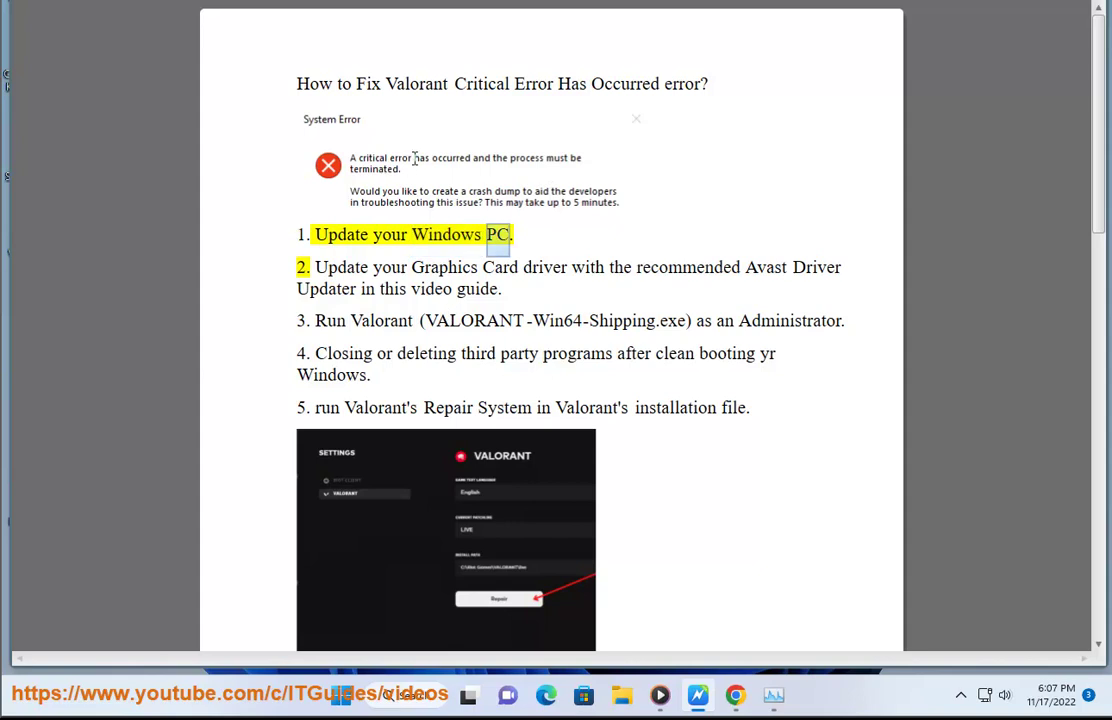
Run a Windows Update check for updates from Settings
click(343, 700)
click(516, 262)
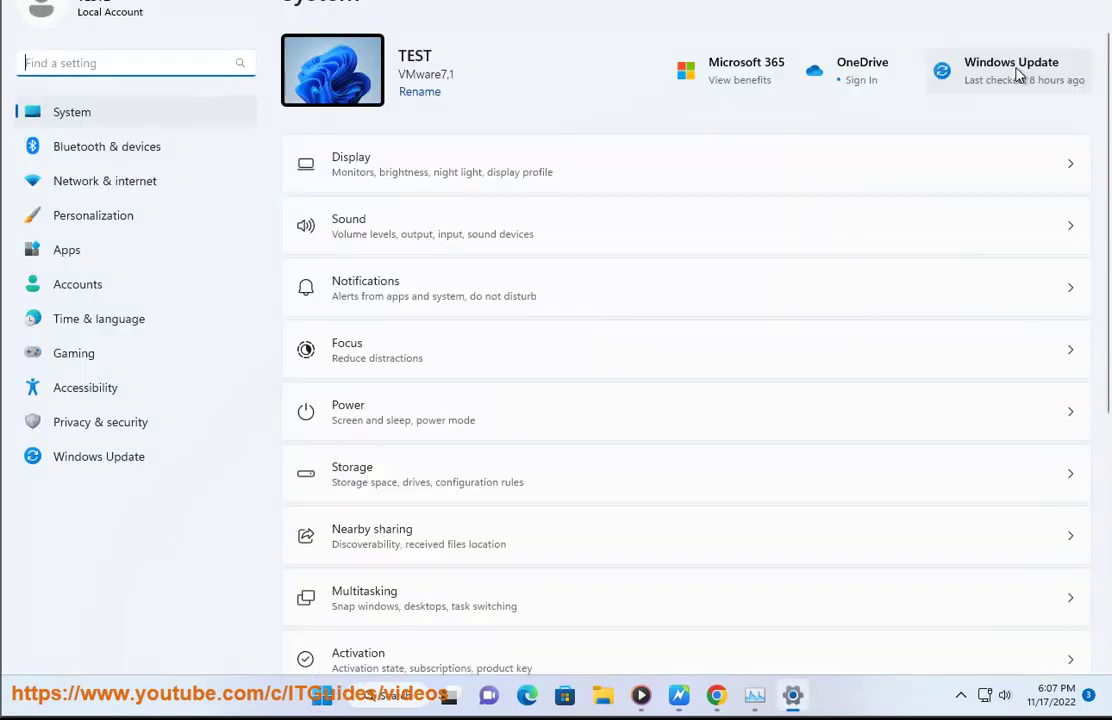
click(1016, 72)
click(1020, 74)
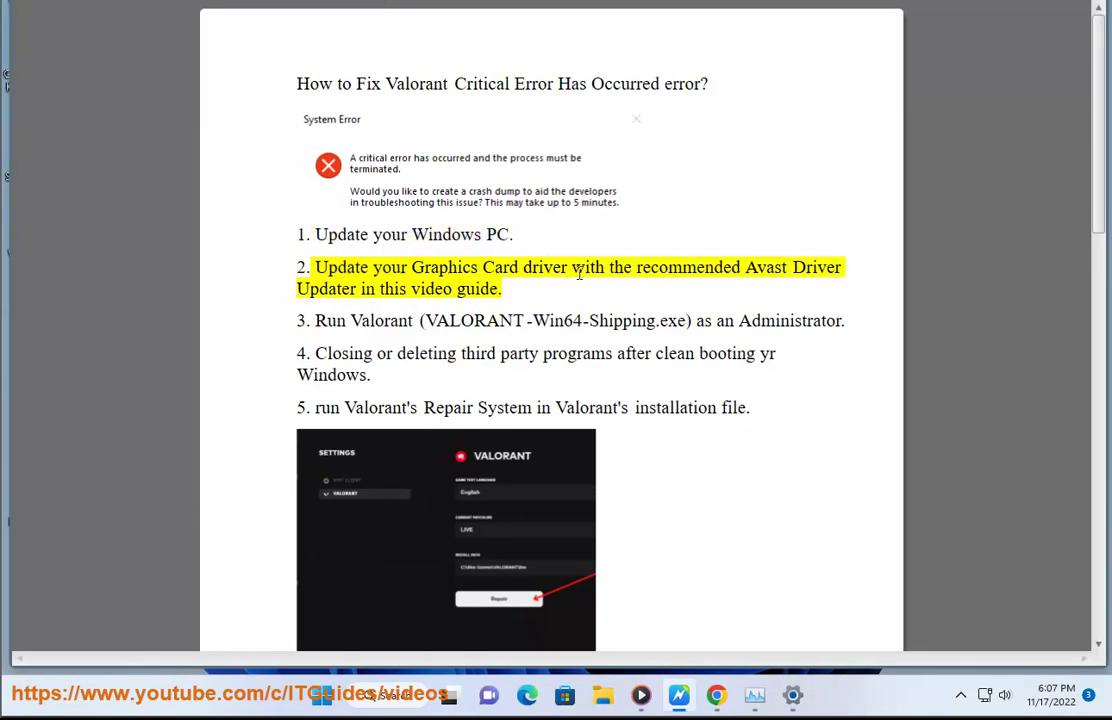
Launch Avast Driver Updater from search and start a new driver scan
click(390, 694)
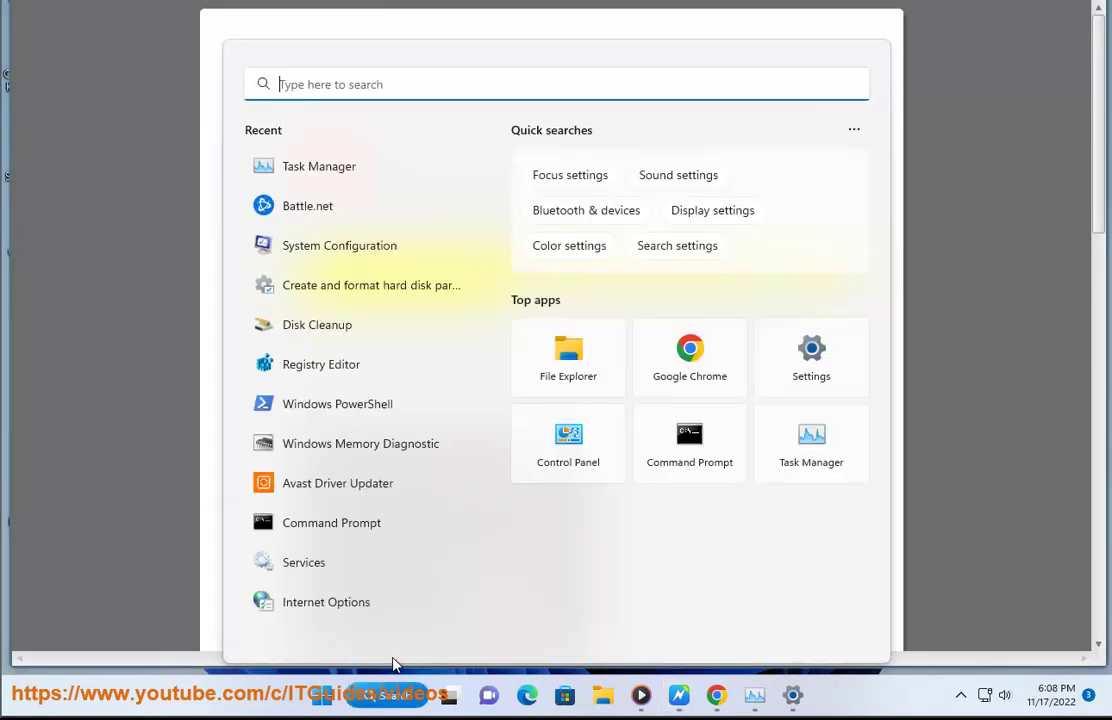
text(AVast Driver Updater)
click(328, 233)
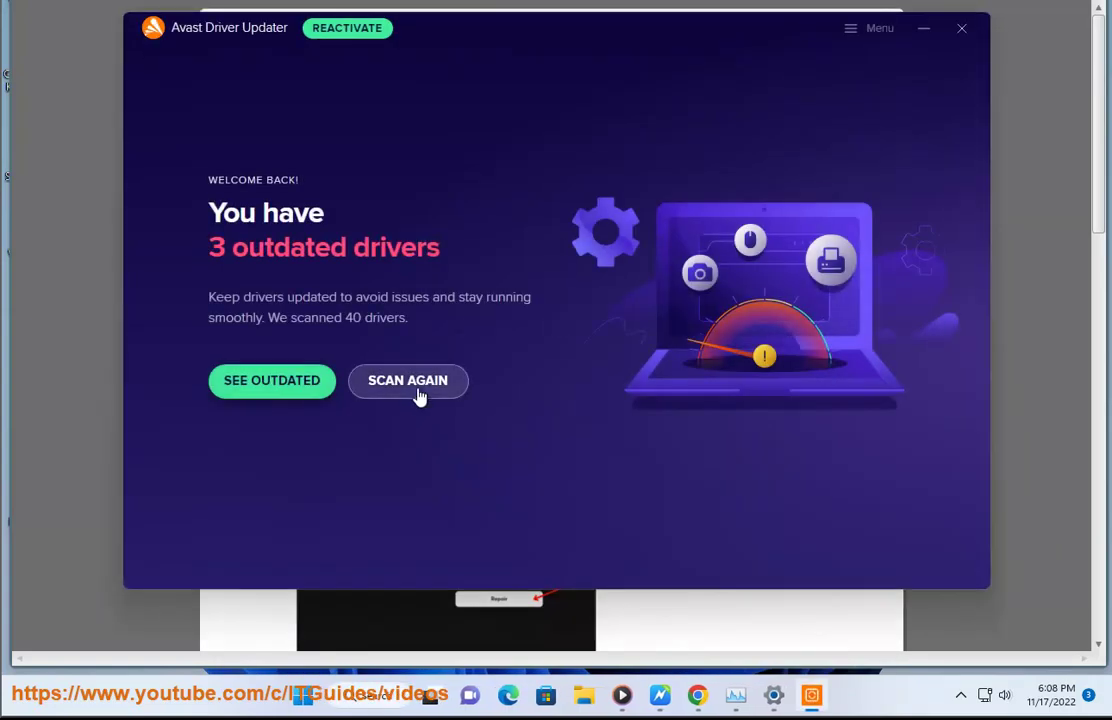
click(419, 392)
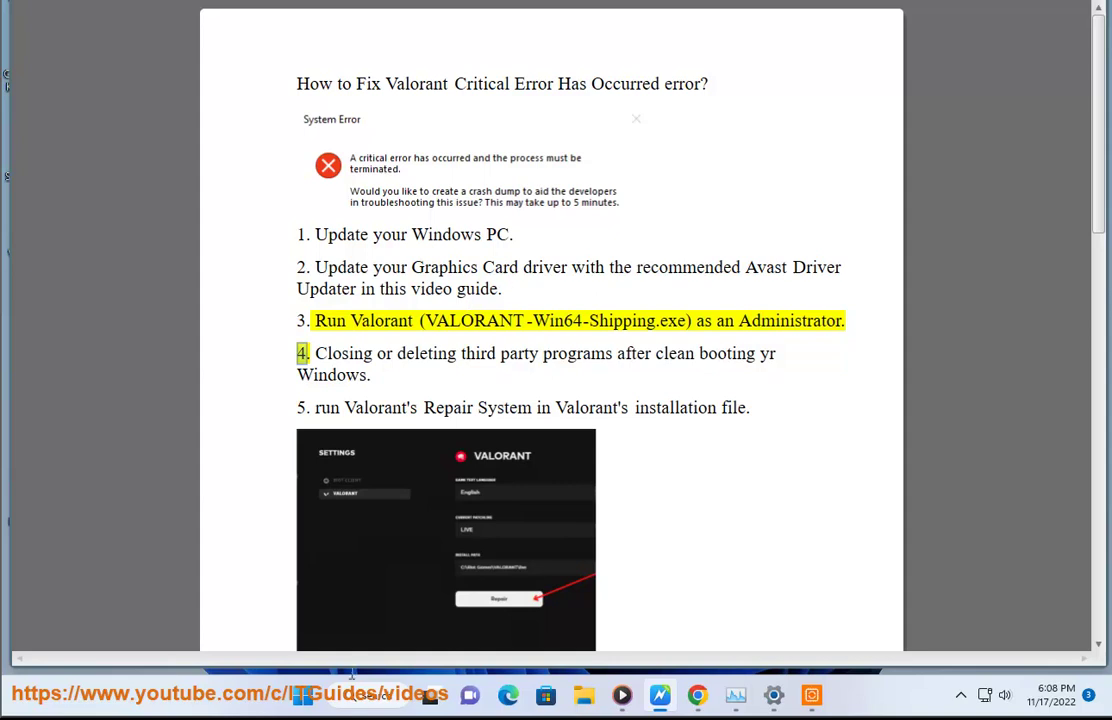
Run VALORANT as administrator, then move aside and close the Resources window
click(370, 695)
text(va)
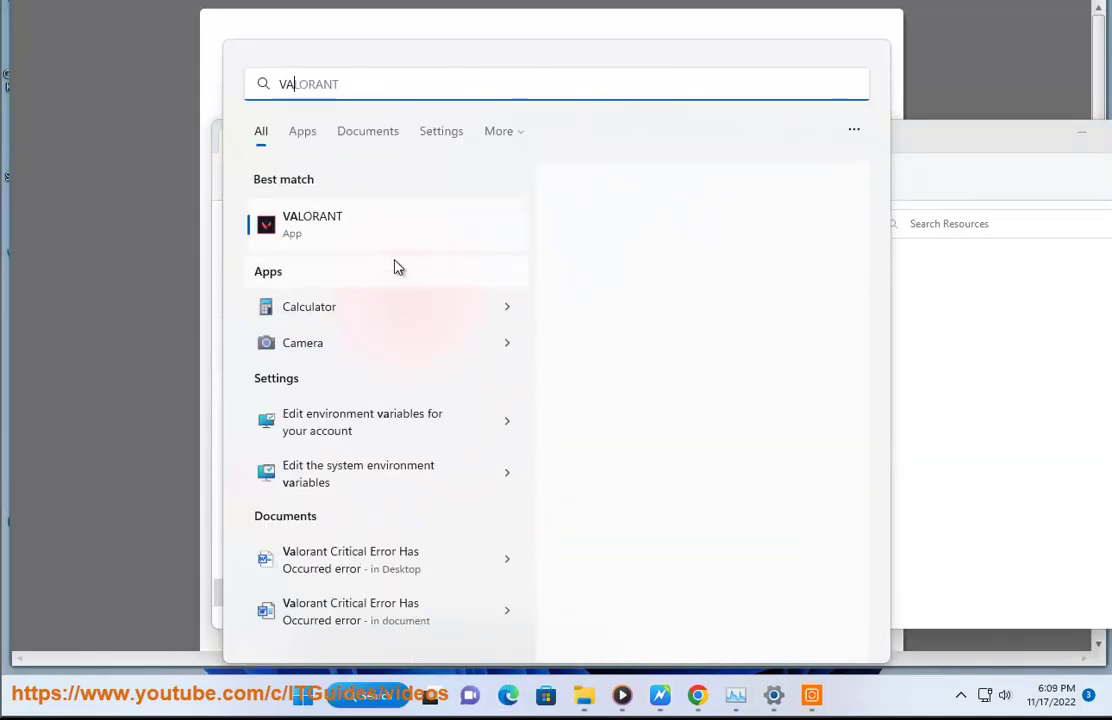
click(636, 376)
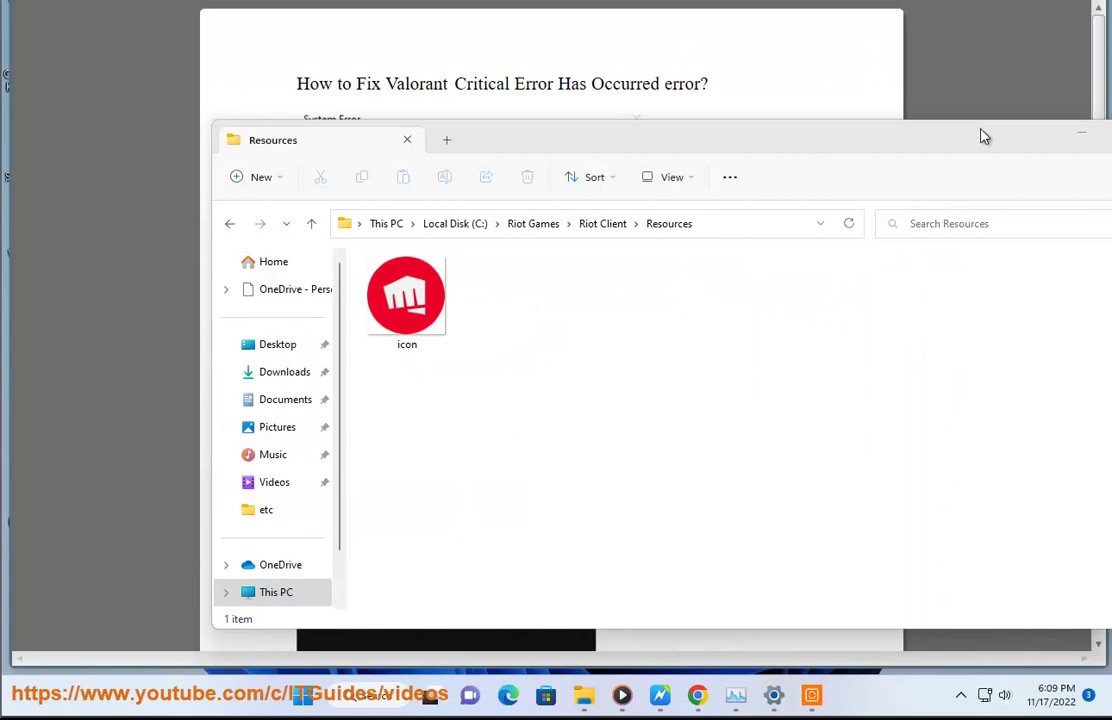
drag(984, 136, 800, 140)
click(970, 131)
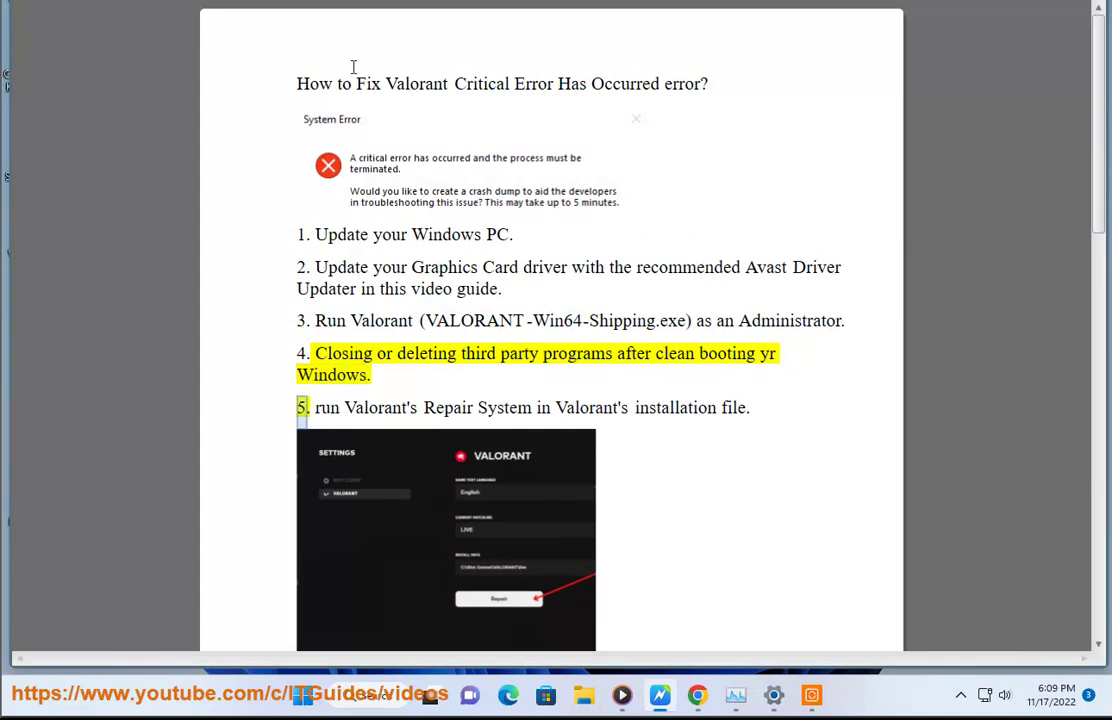
Search Google for 'windows clean boot' and highlight Microsoft's clean boot instructions
drag(758, 353, 655, 353)
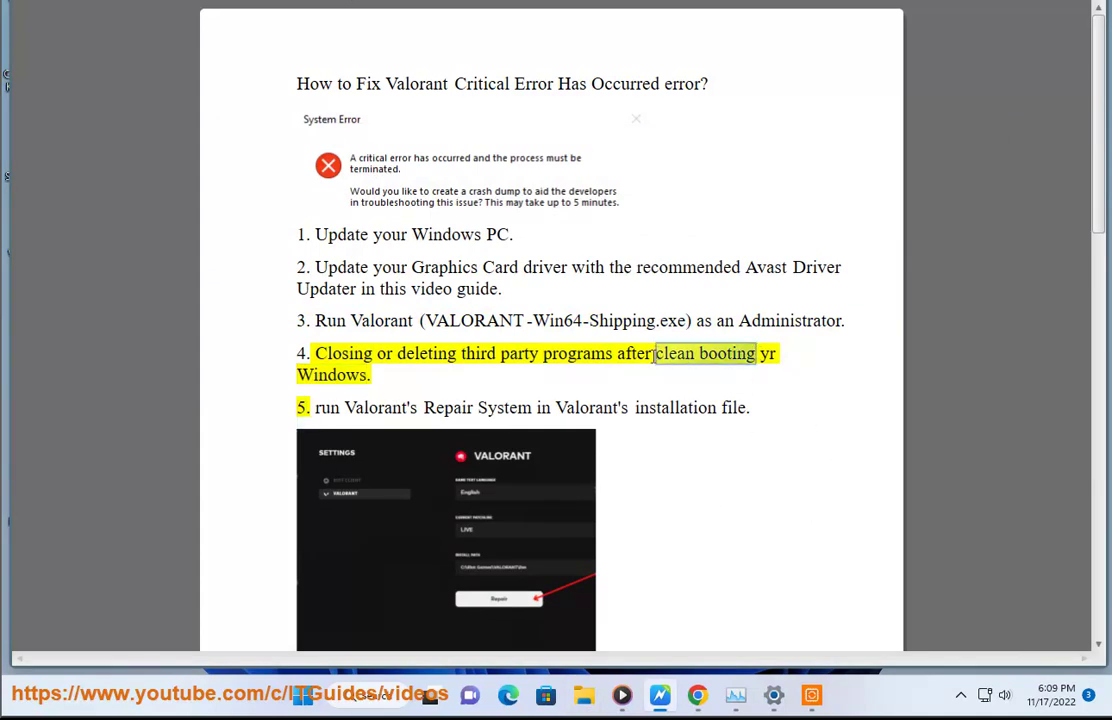
click(378, 700)
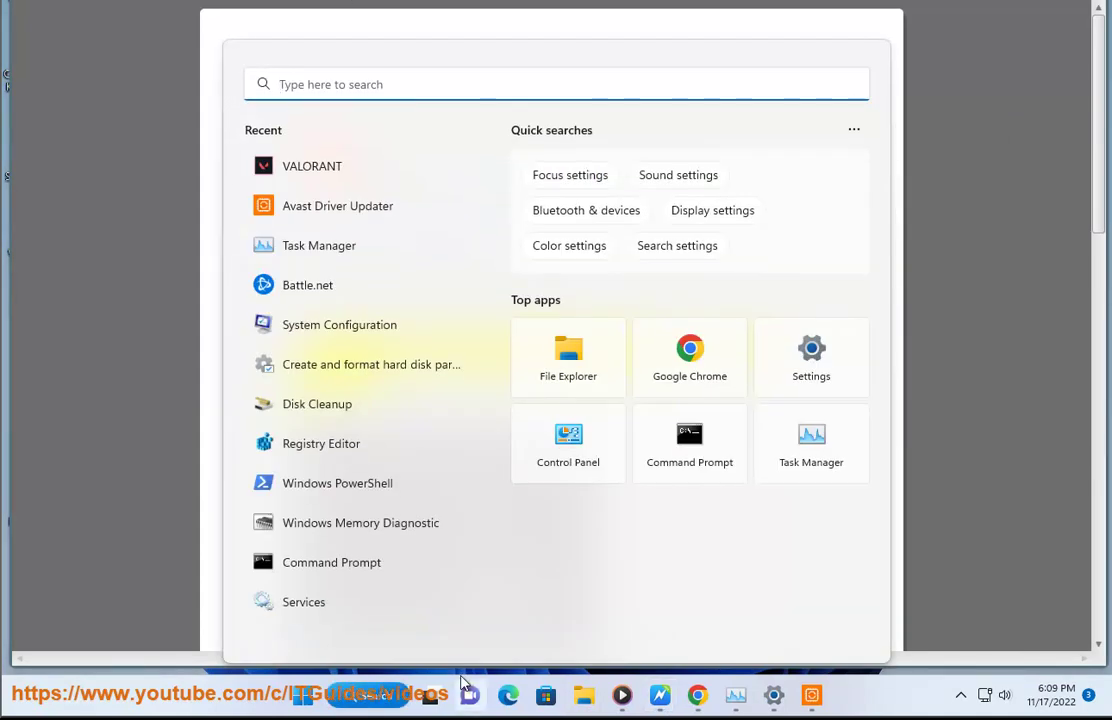
click(698, 695)
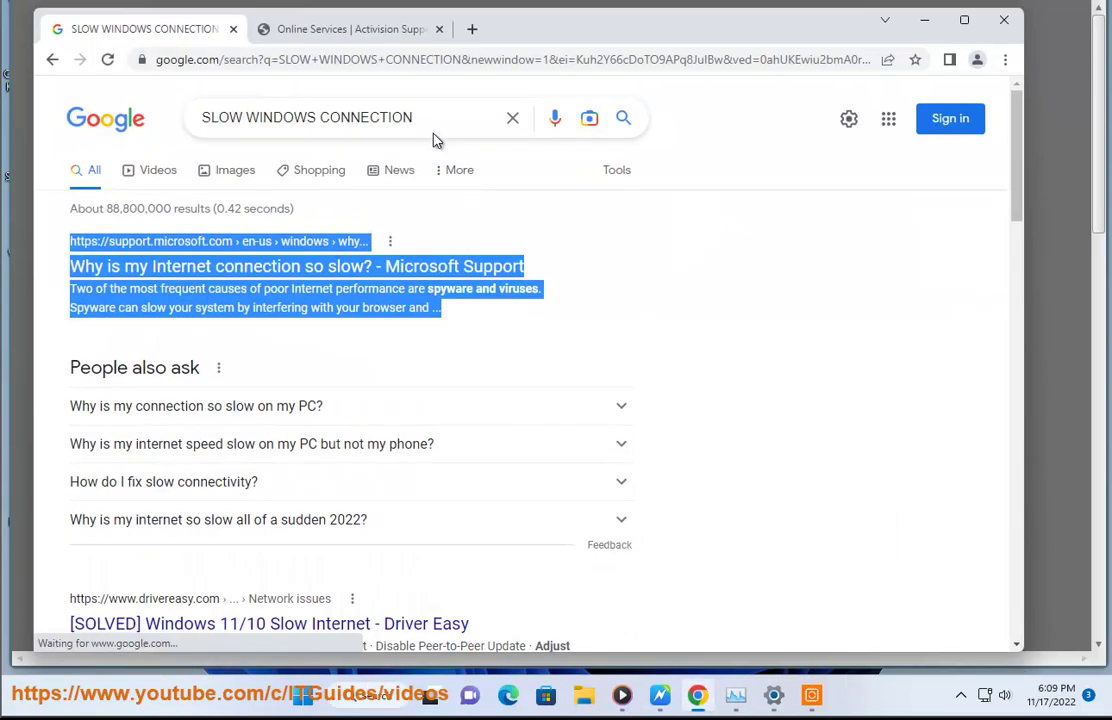
drag(384, 112, 92, 133)
text(WINDOWS CO)
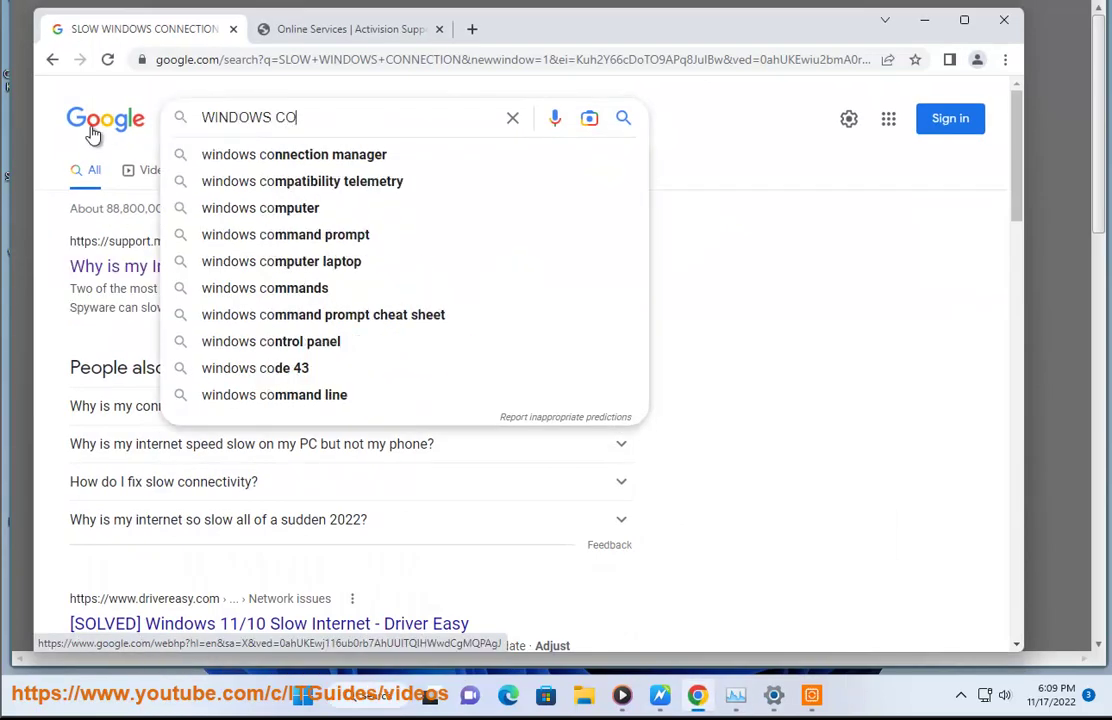
key(BackSpace)
text(LEAN)
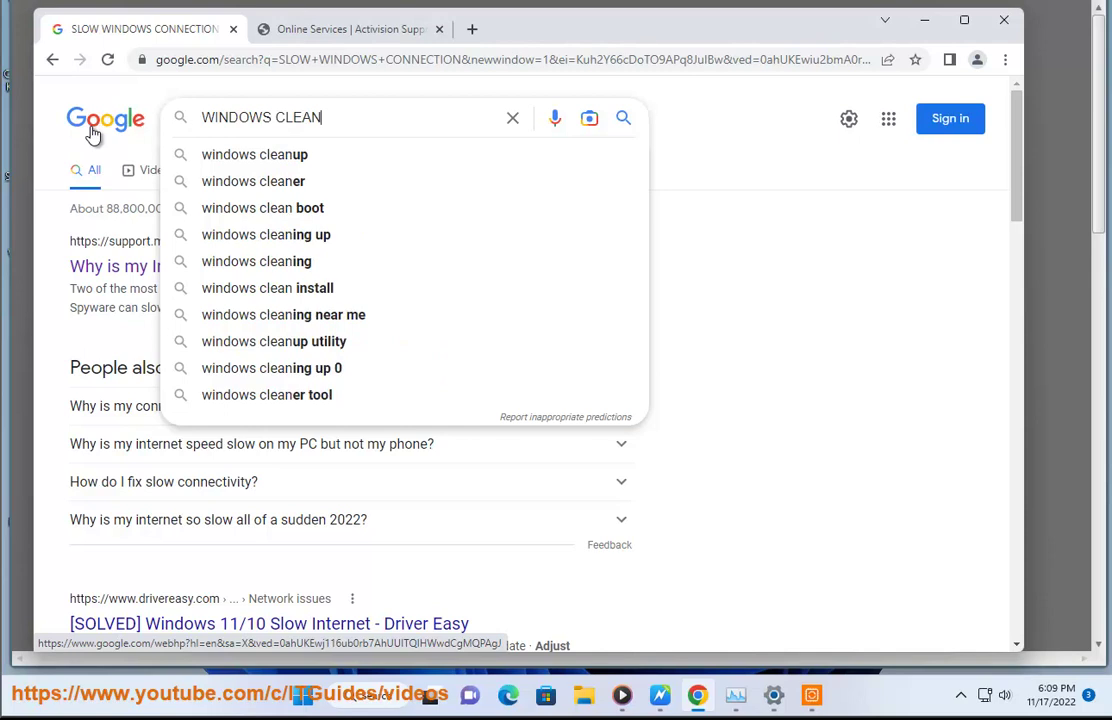
click(311, 219)
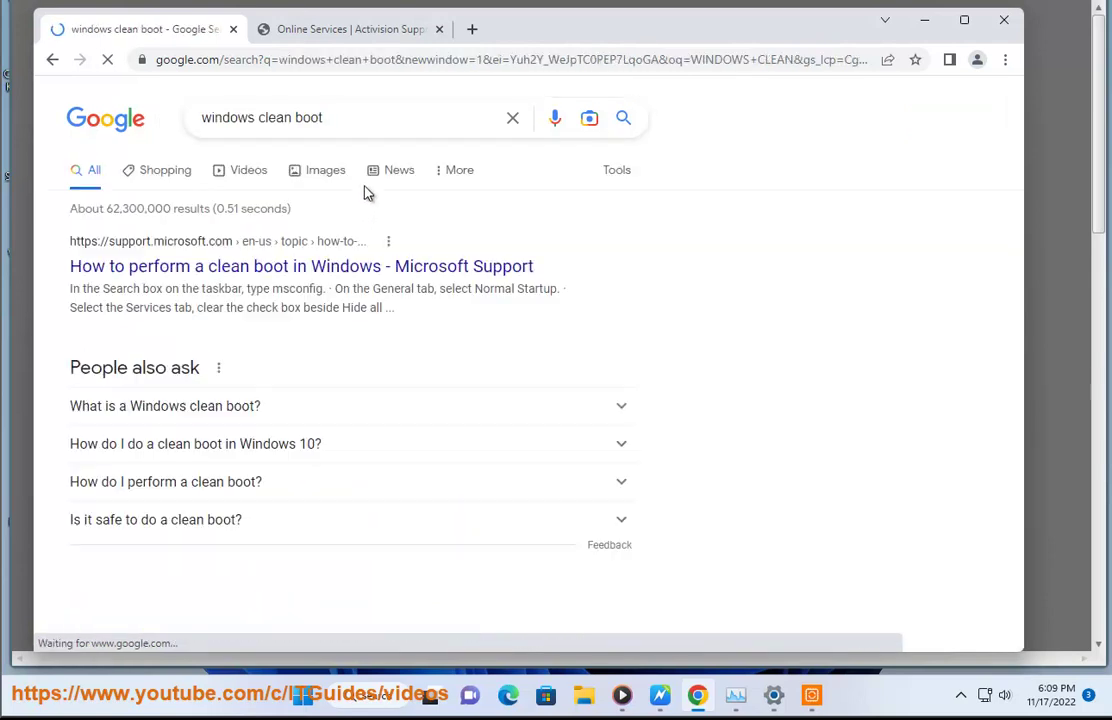
drag(380, 313, 35, 232)
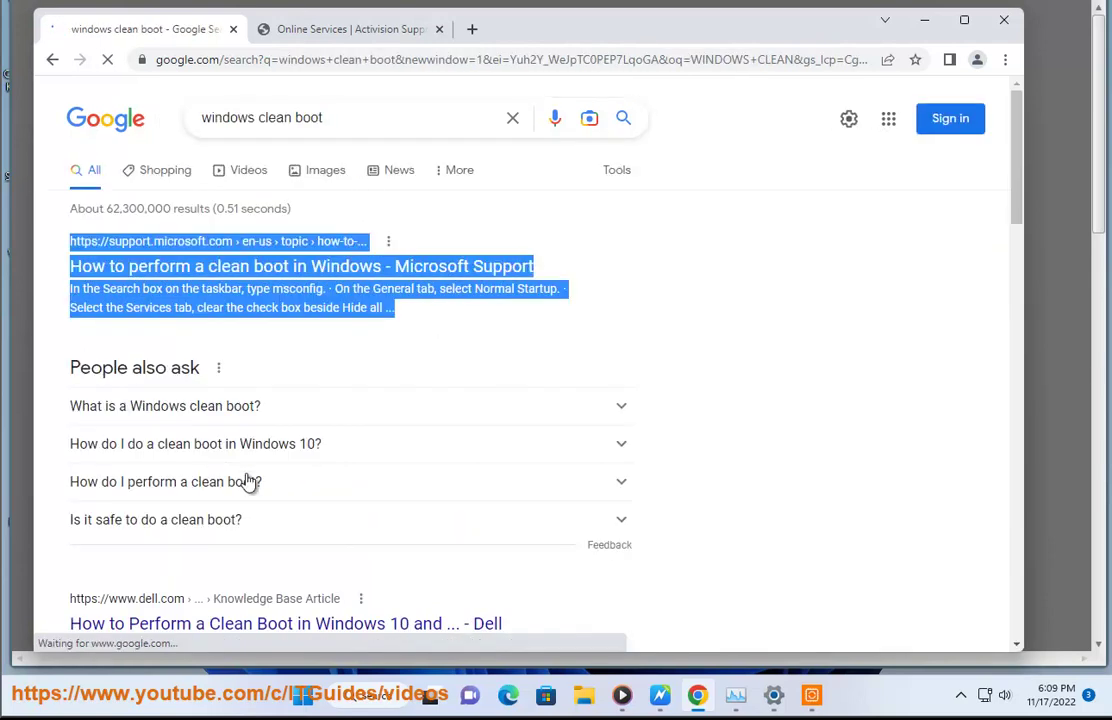
In System Configuration (msconfig), hide all Microsoft services and disable the remaining ones
click(402, 706)
text(MSC)
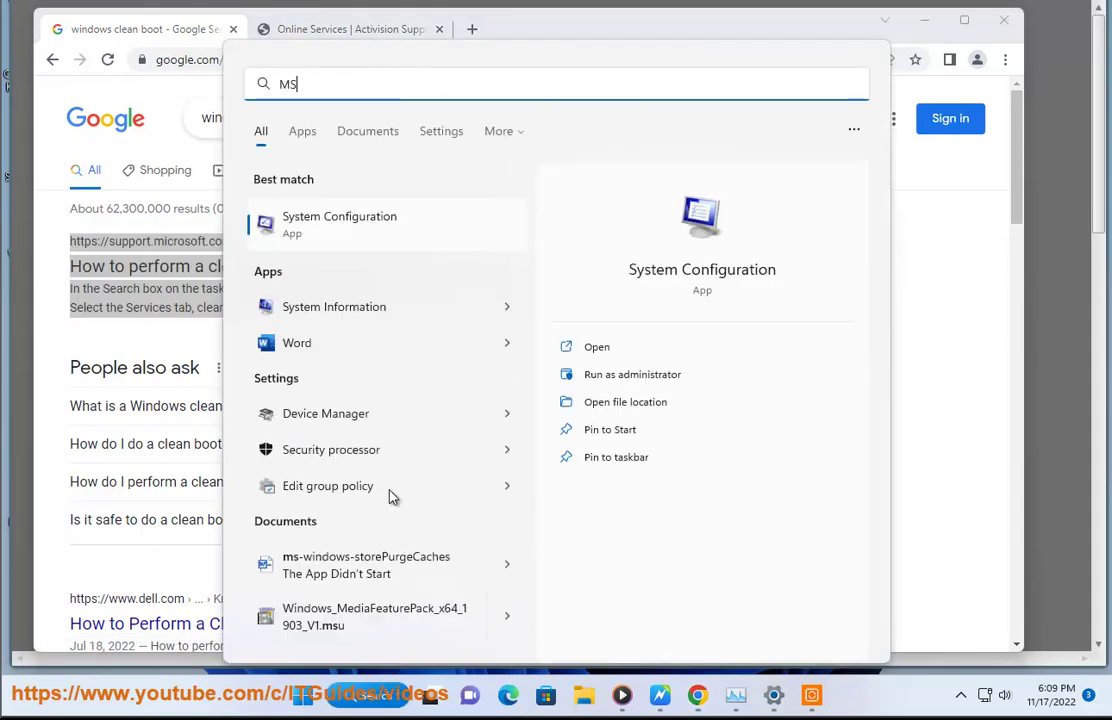
click(320, 234)
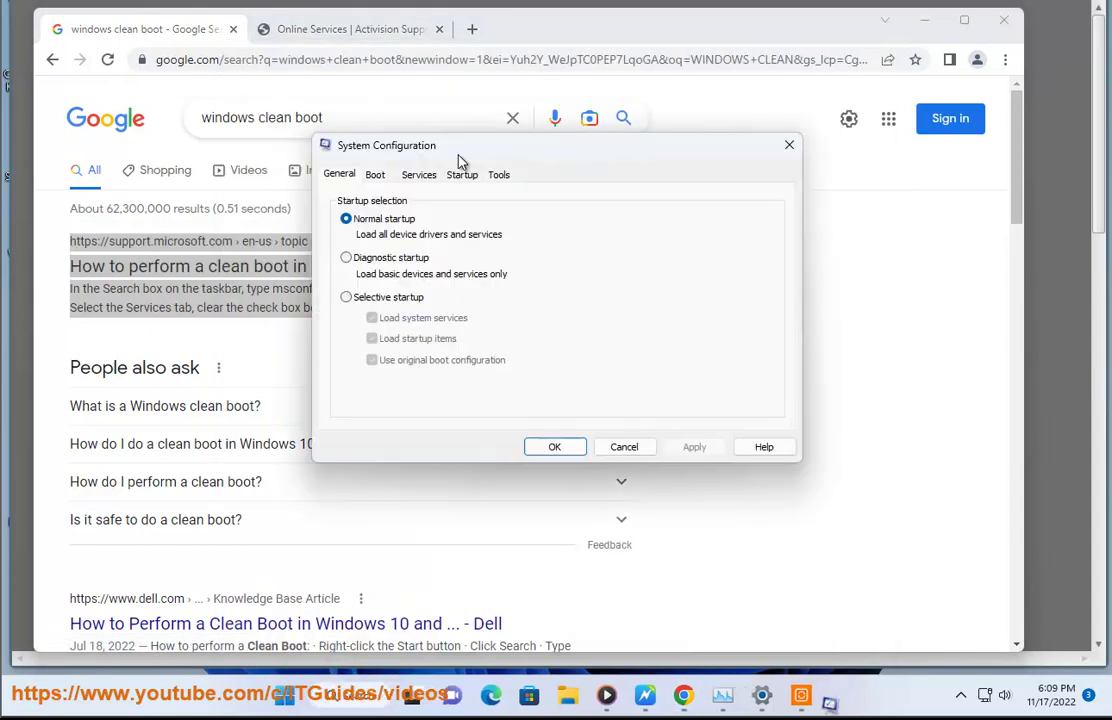
click(419, 174)
click(365, 416)
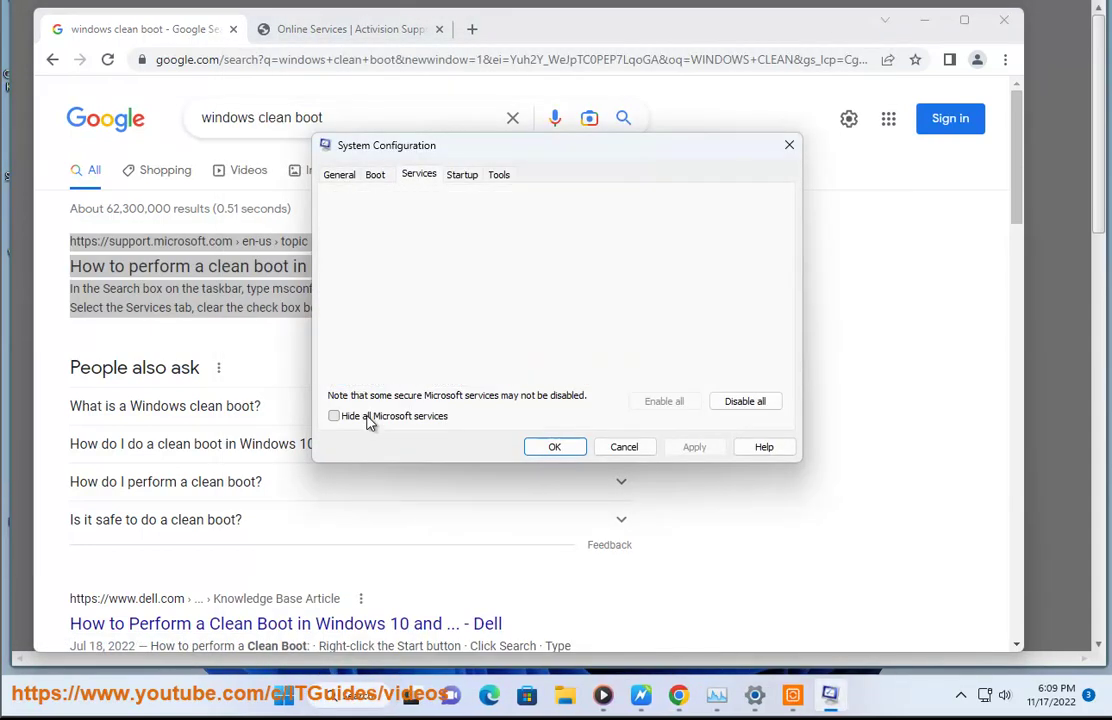
click(745, 401)
click(620, 447)
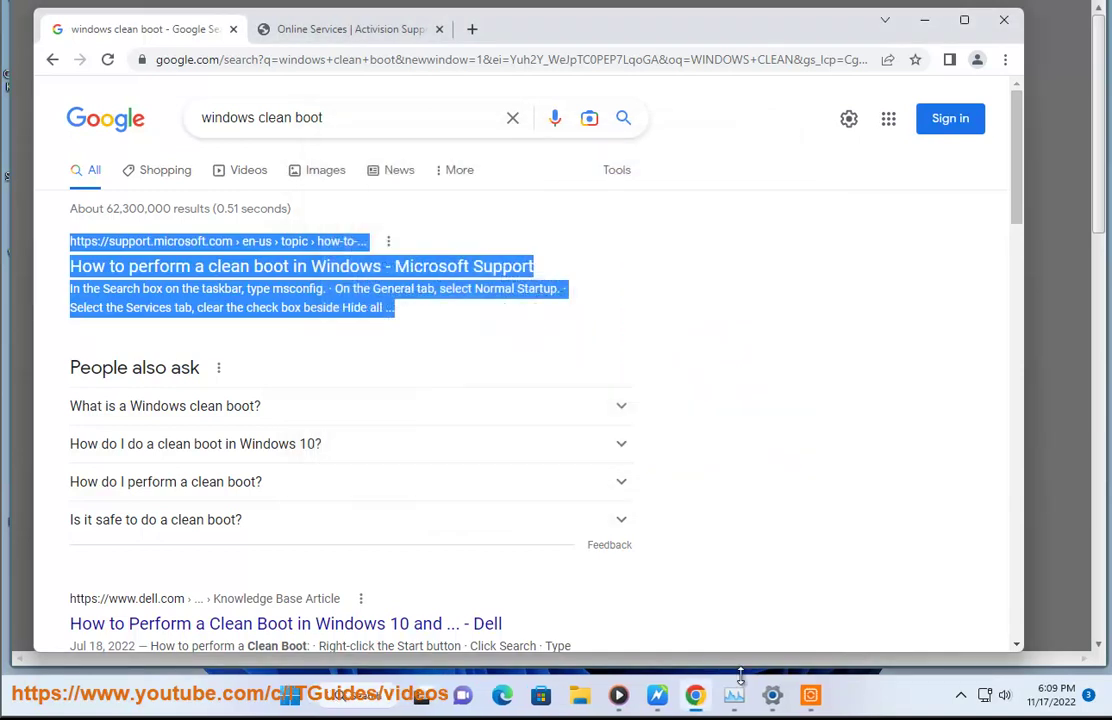
Review the enabled startup apps vmtoolsd and SecurityHealthSystray, then minimize Task Manager and Chrome
click(733, 697)
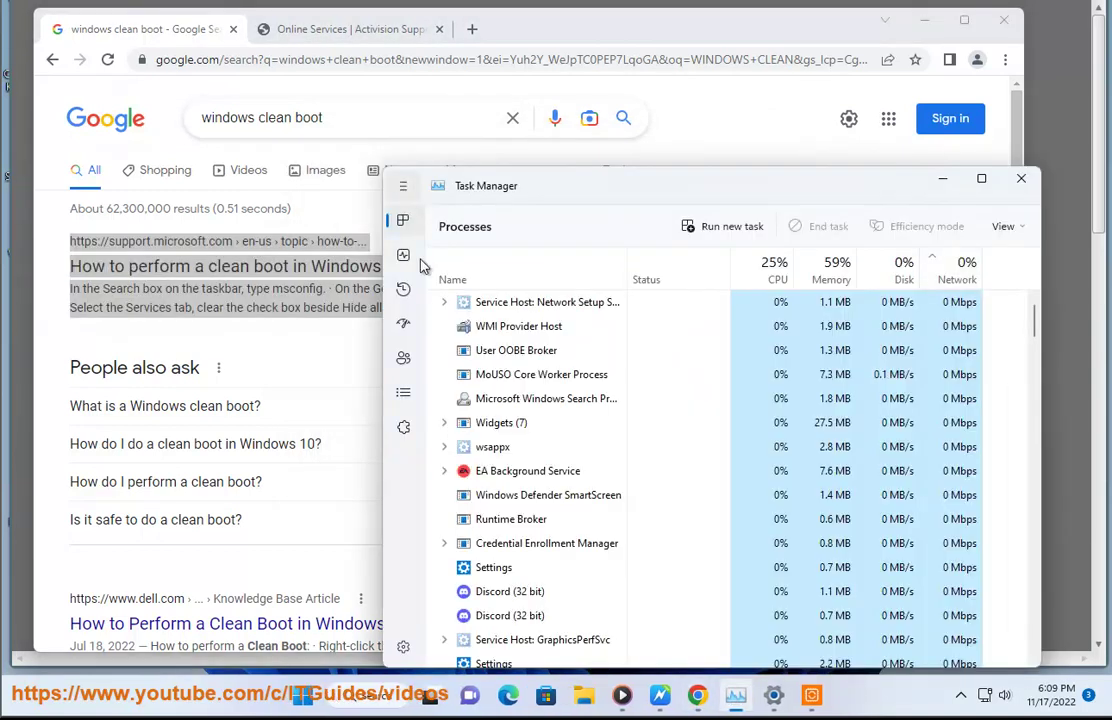
click(403, 186)
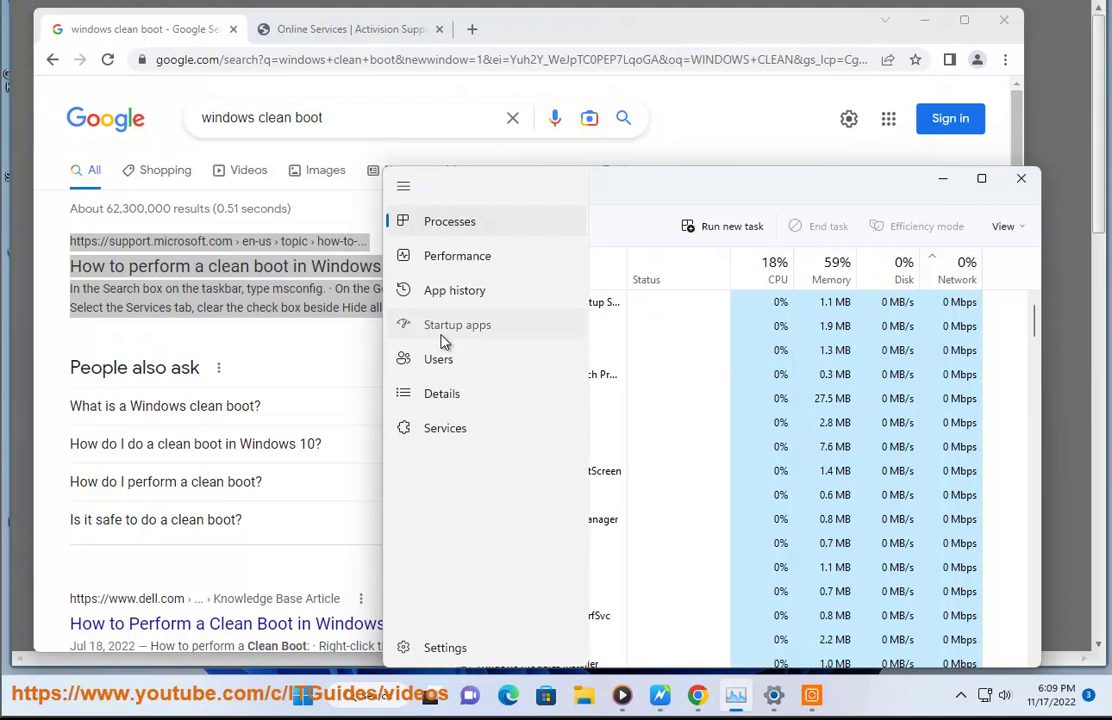
click(443, 330)
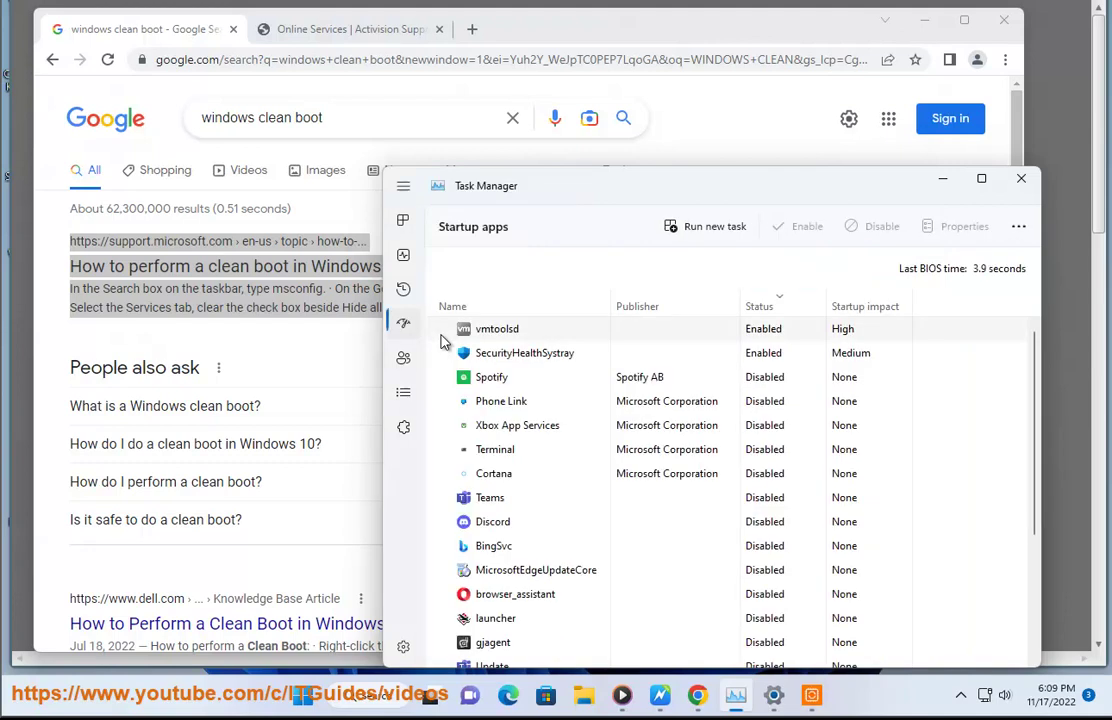
click(765, 340)
click(769, 355)
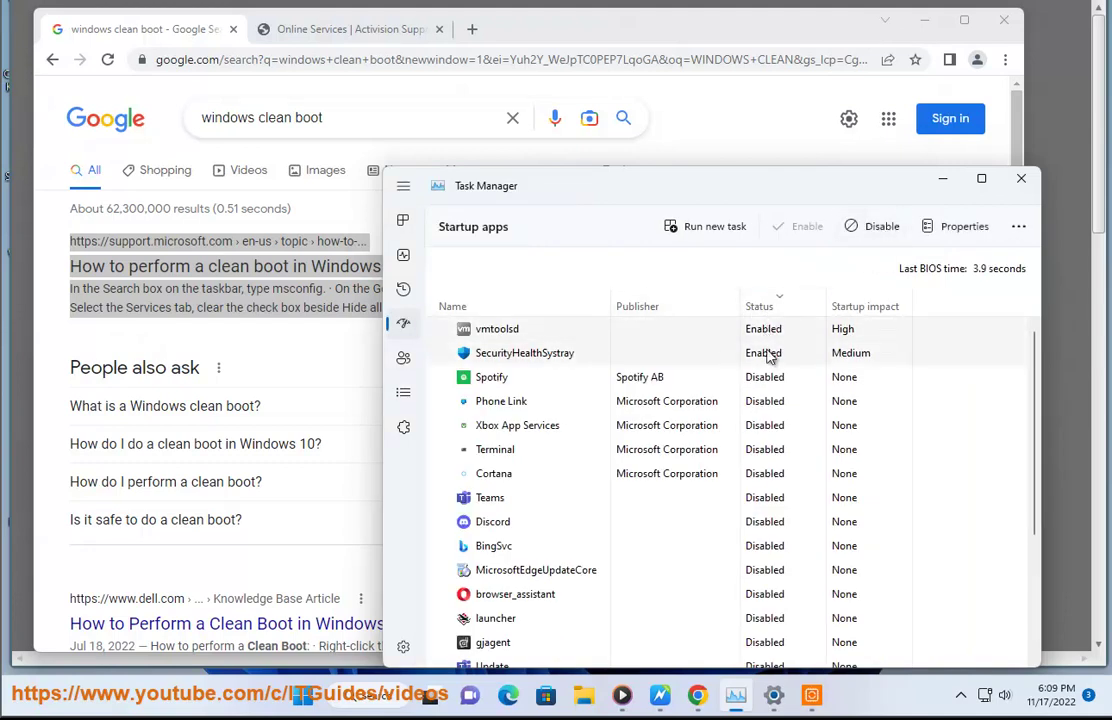
click(942, 179)
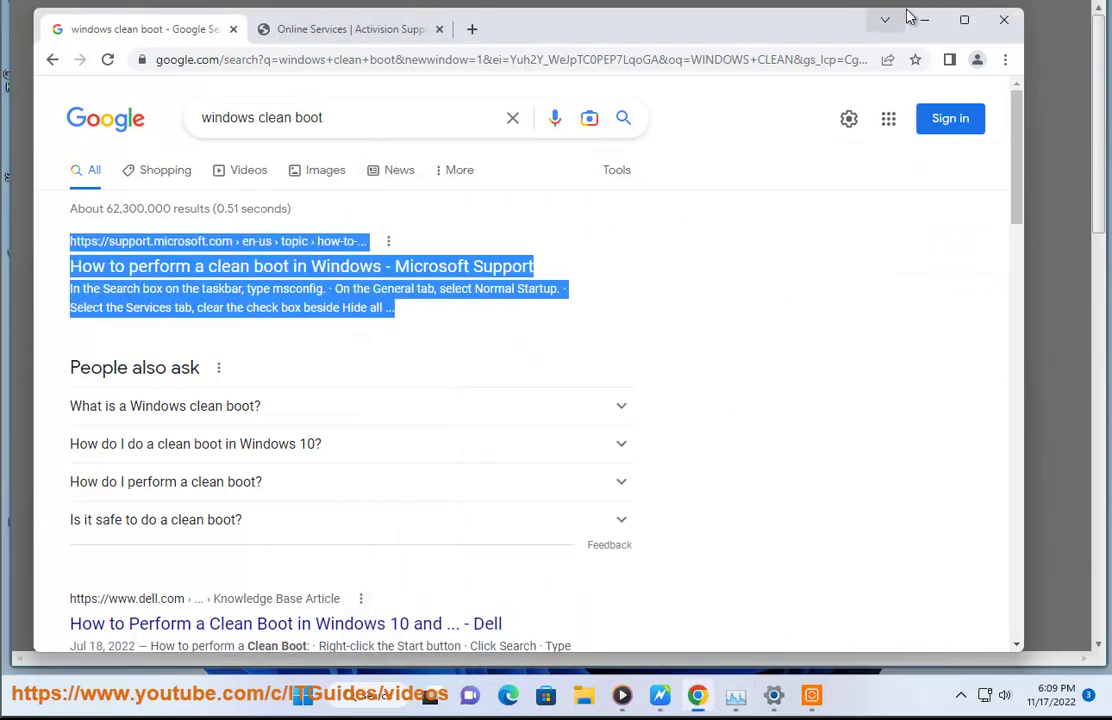
click(884, 20)
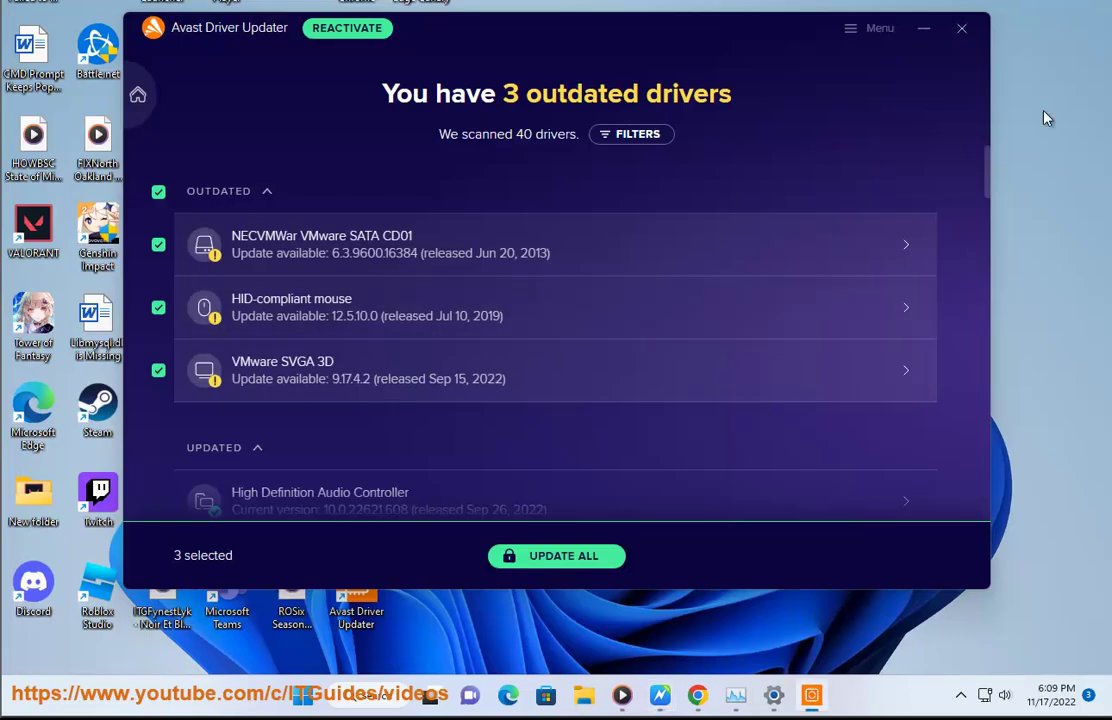
Close Avast Driver Updater after reviewing its three outdated drivers
click(962, 36)
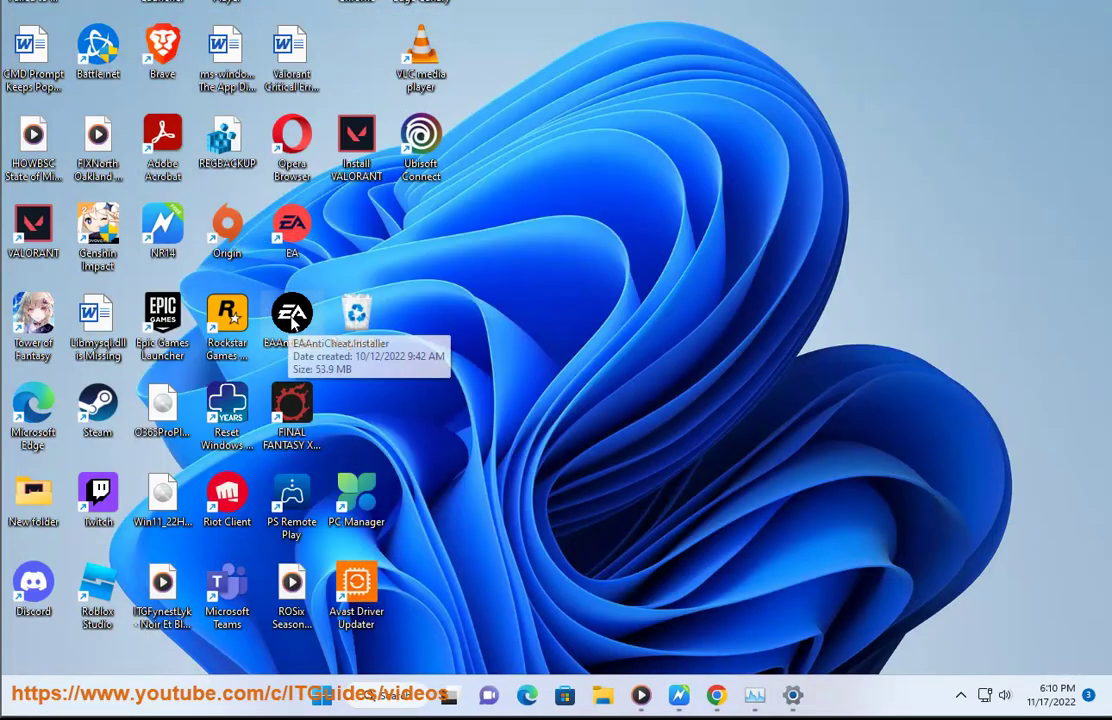
Run the VALORANT installer as administrator and install it to C:\Riot Games
right_click(303, 121)
click(407, 229)
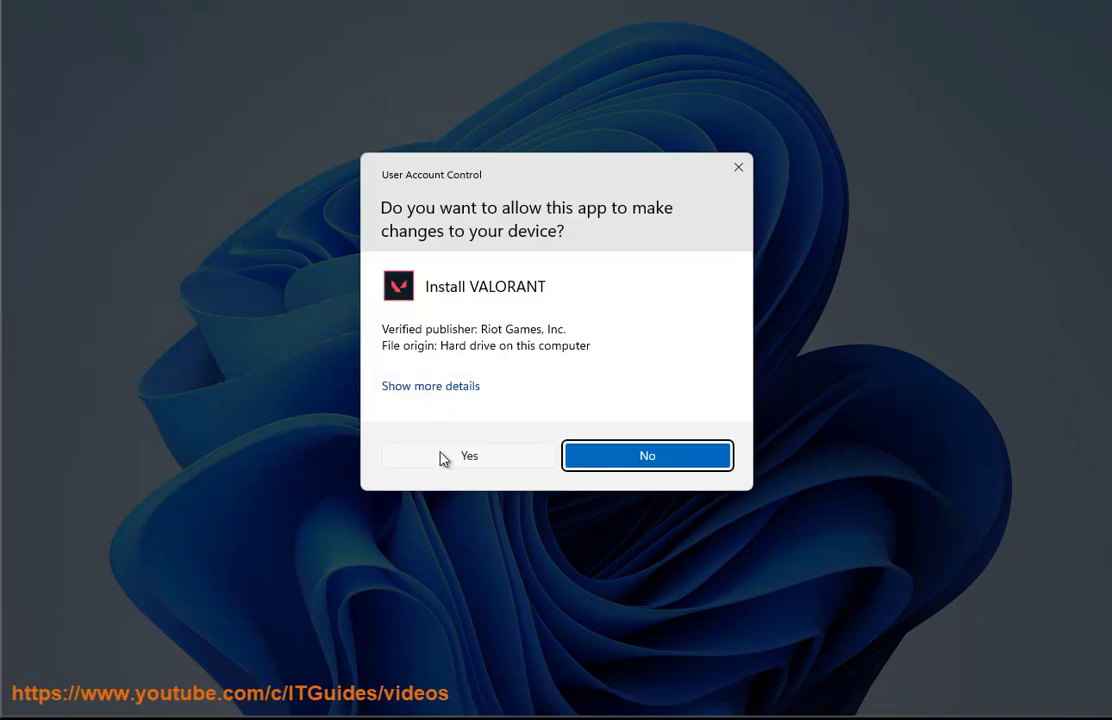
click(444, 457)
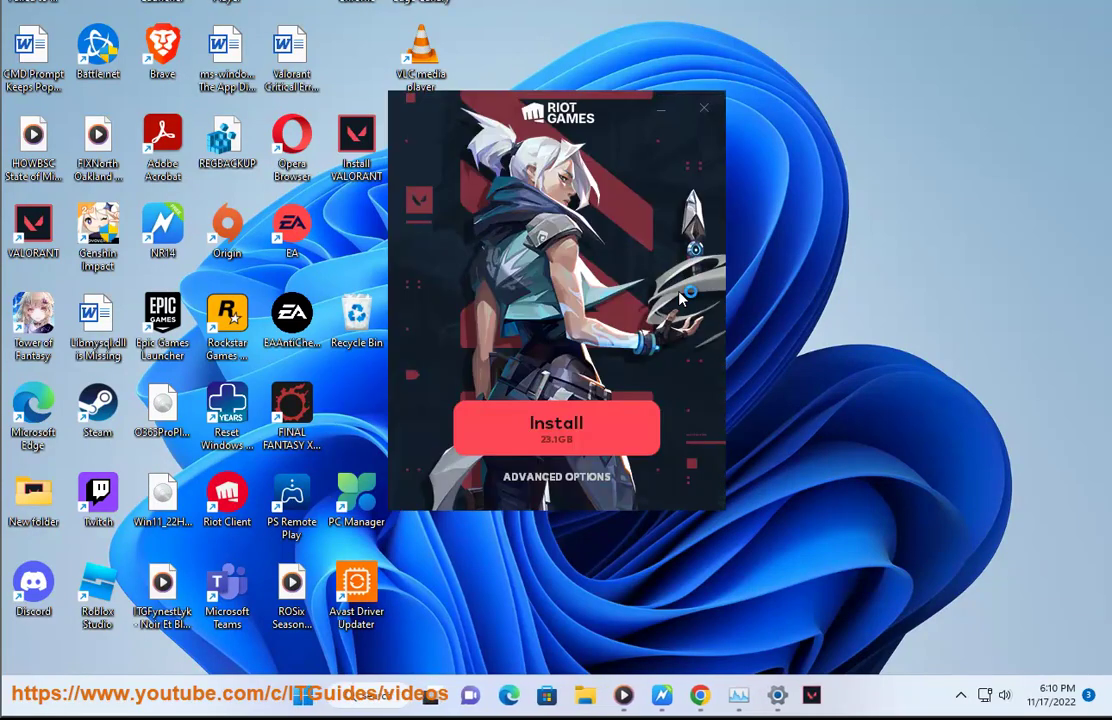
click(597, 485)
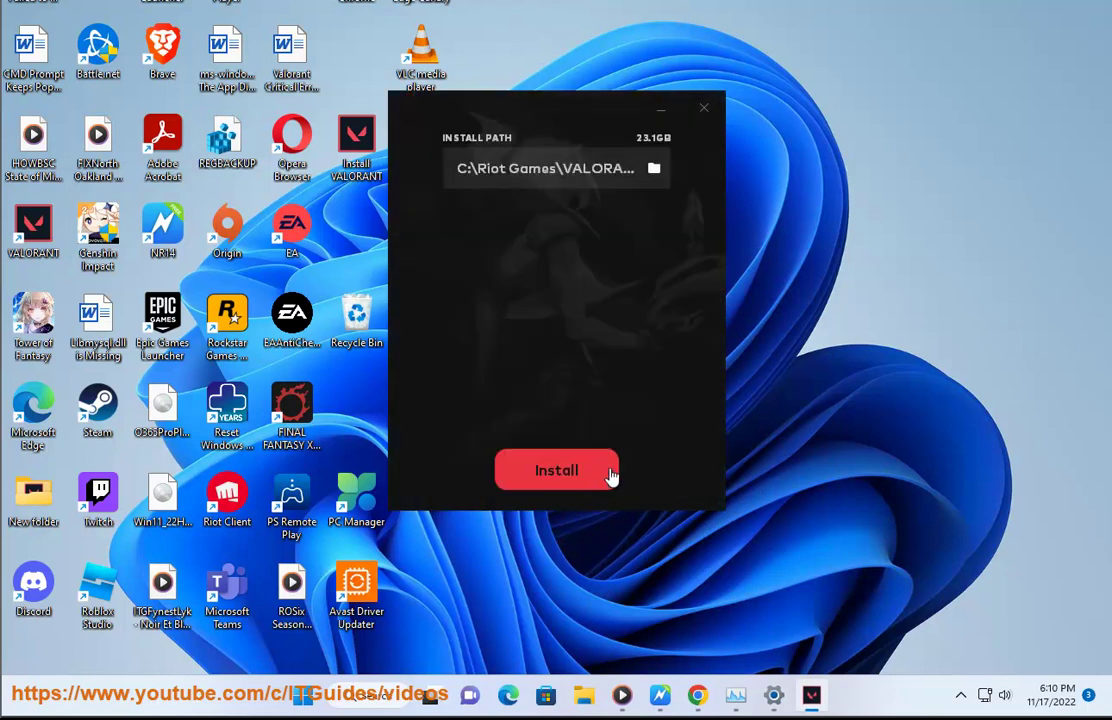
click(603, 484)
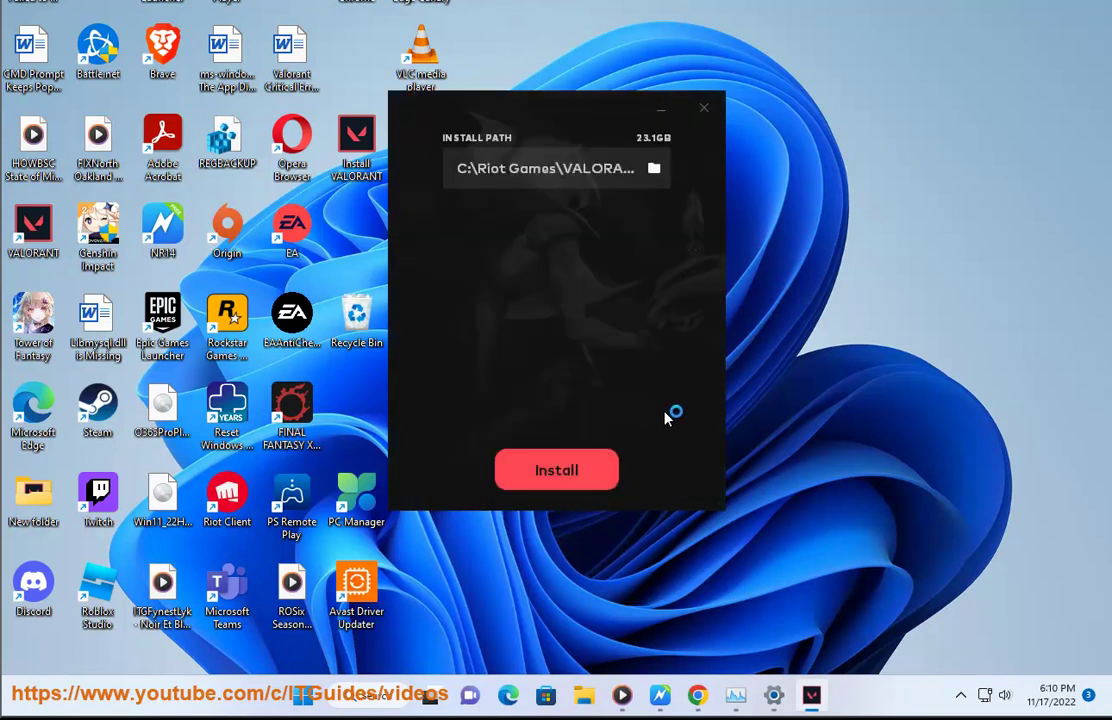
click(668, 693)
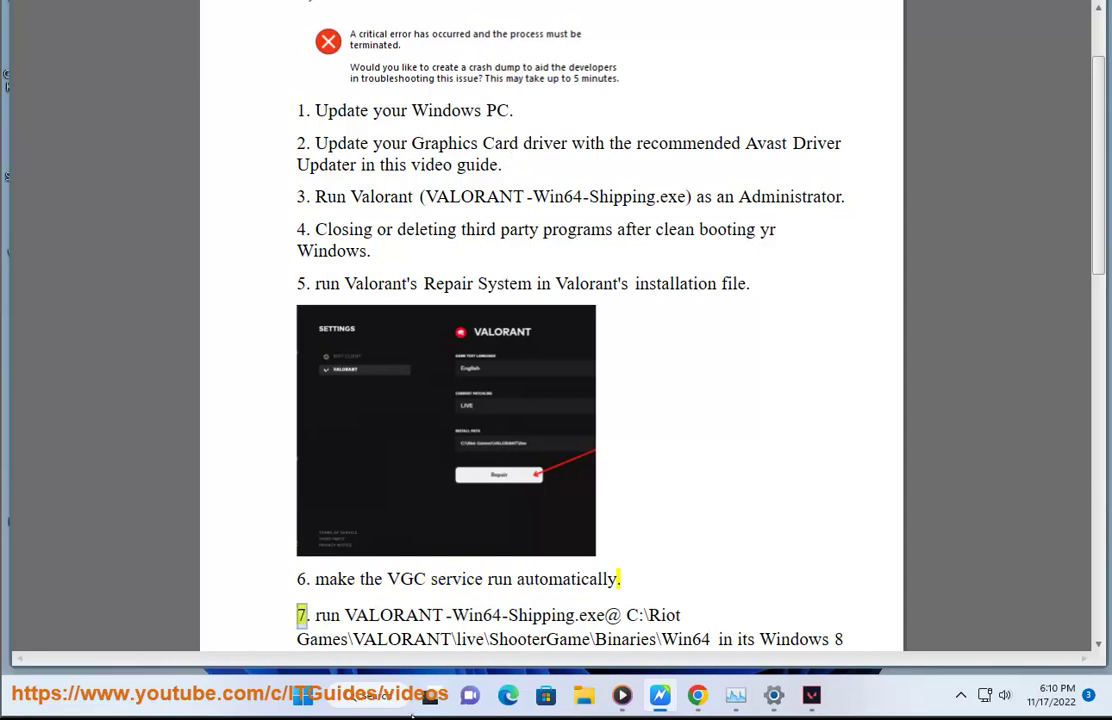
Find the vgc service in Services and open its properties
click(378, 697)
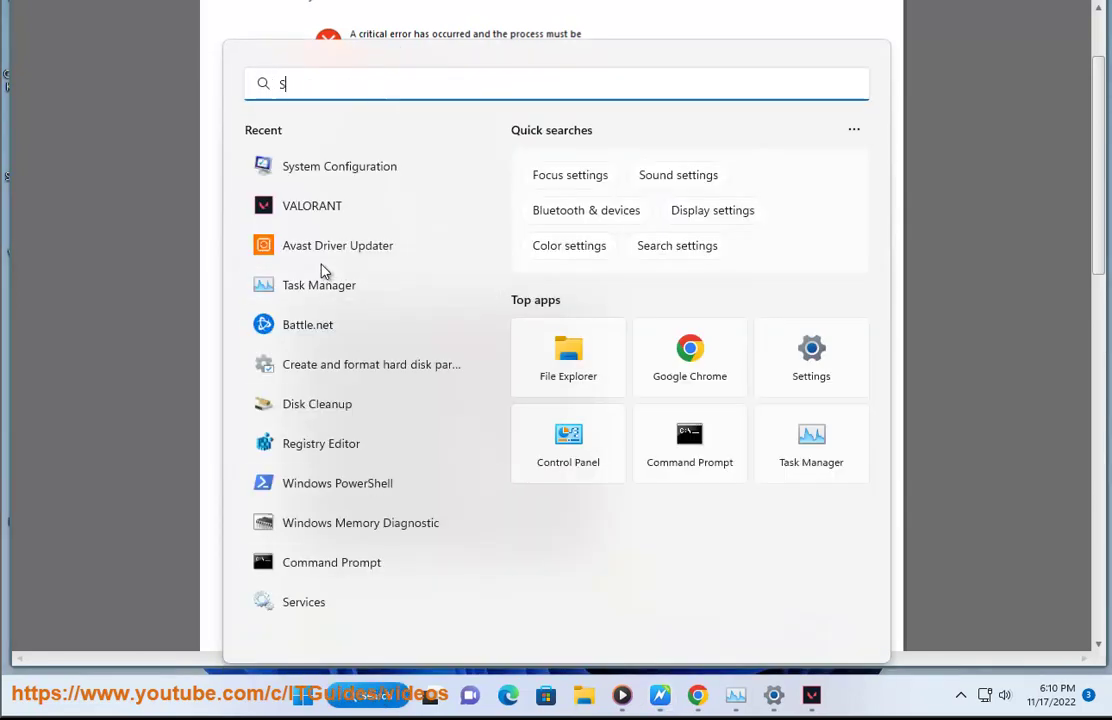
text(SERvices)
click(323, 232)
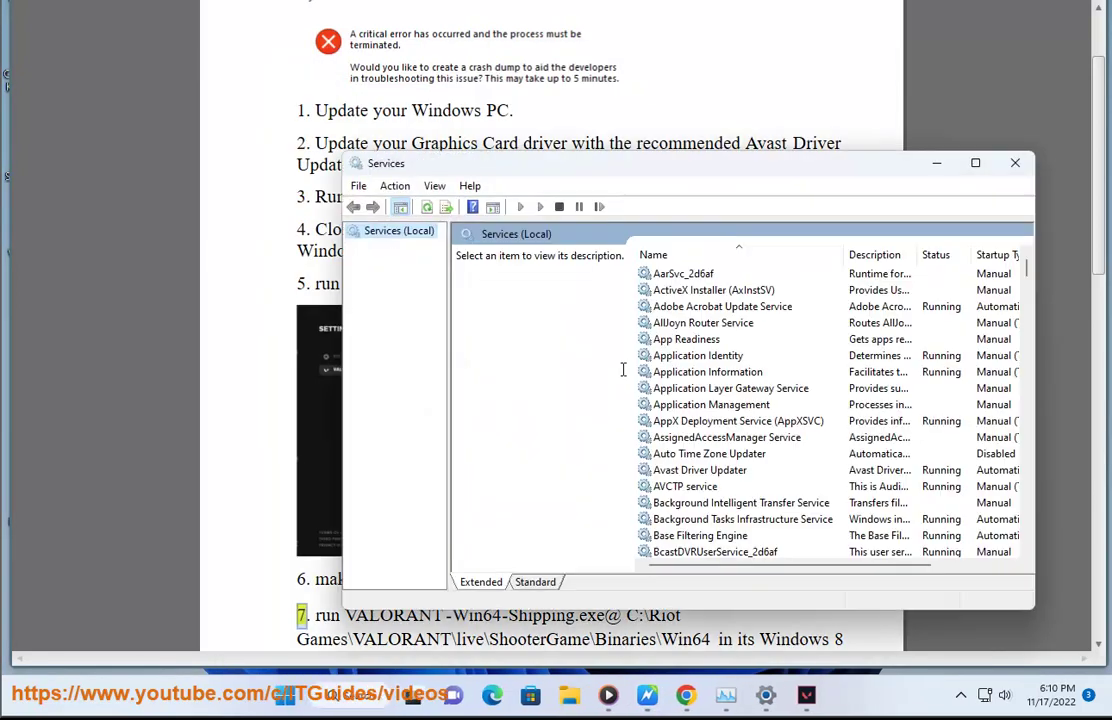
click(733, 456)
key(v)
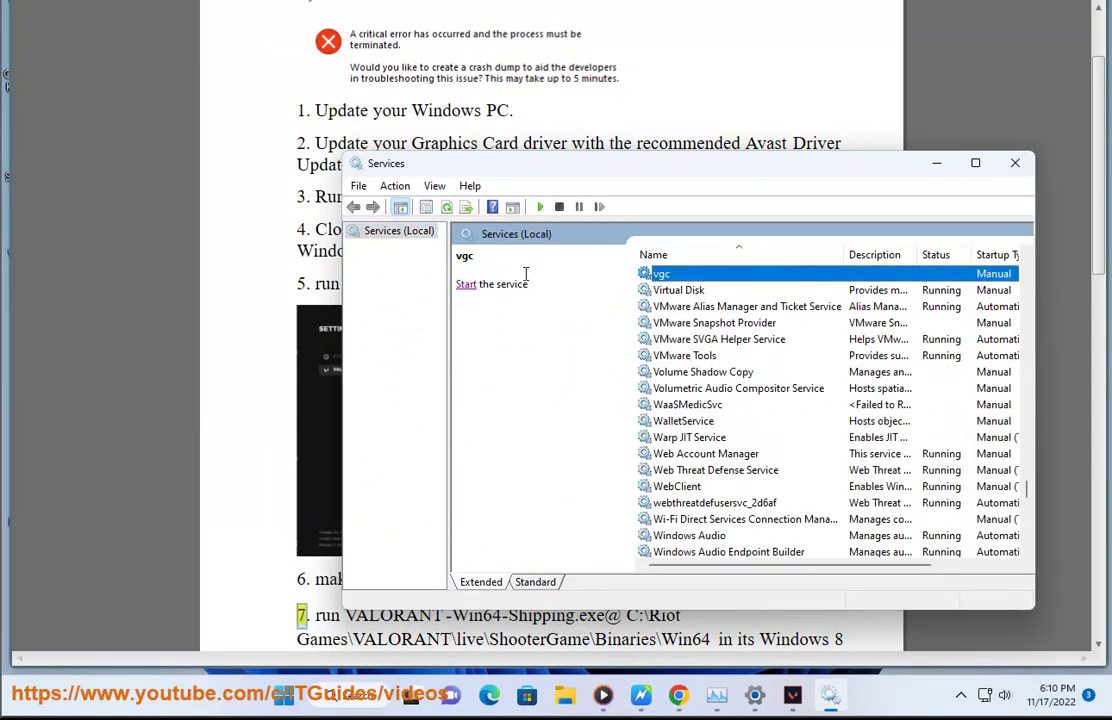
right_click(772, 282)
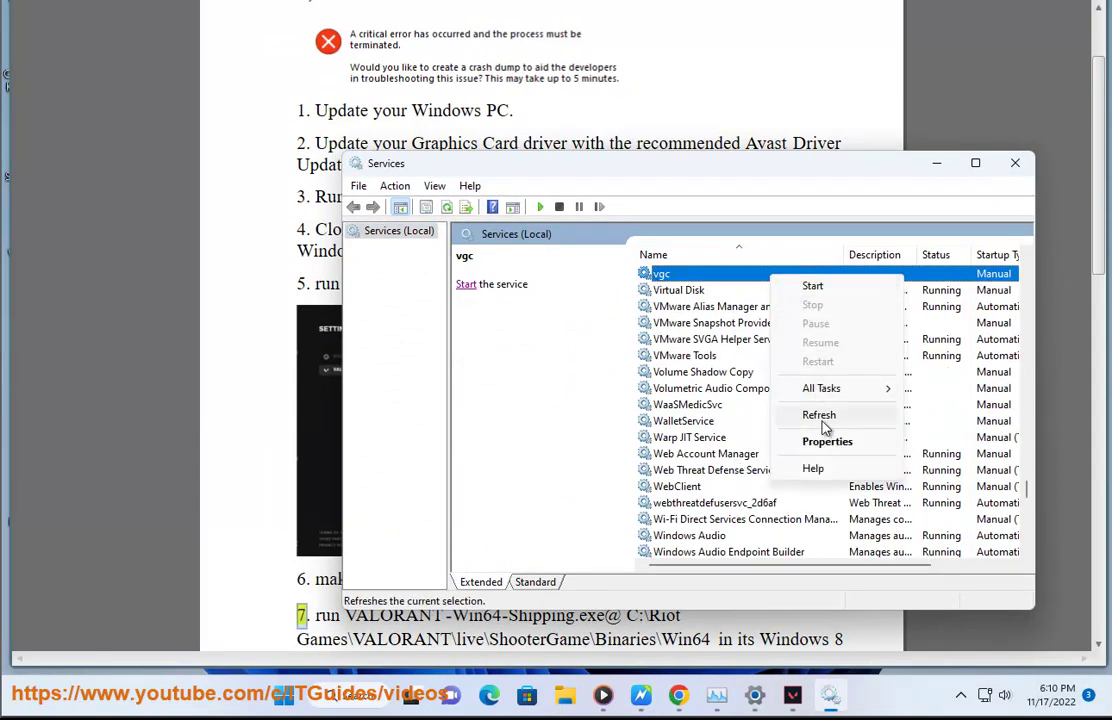
click(828, 440)
Set vgc's startup type to Automatic, then close the dialog, Services and the Riot installer
click(750, 373)
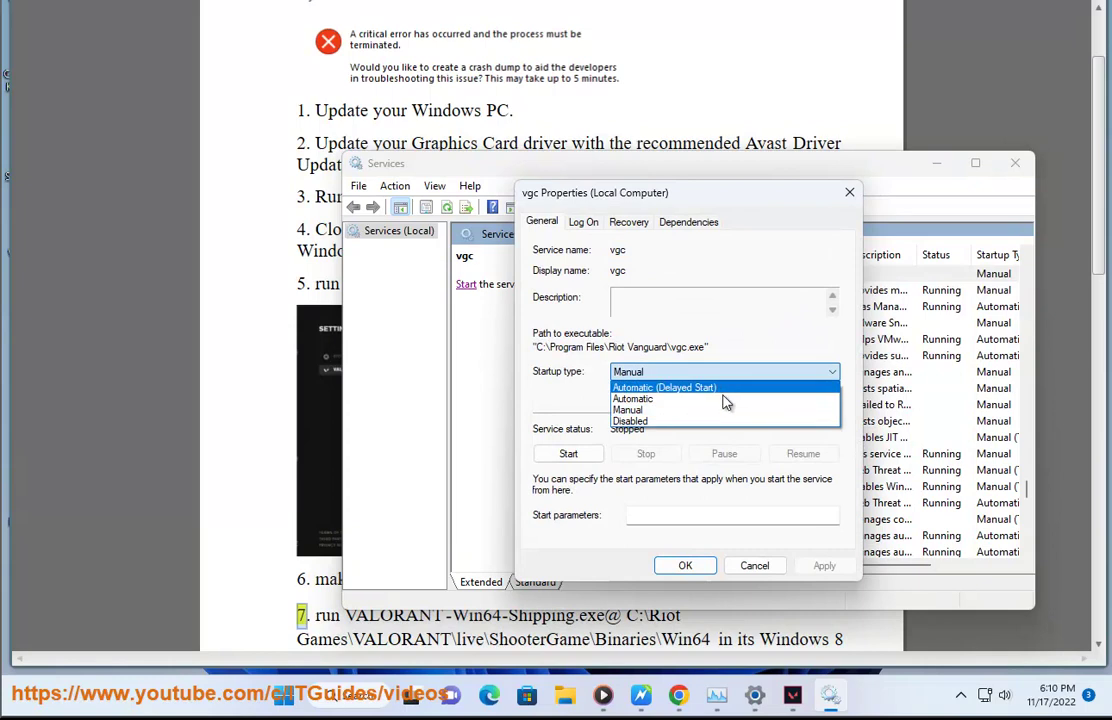
click(645, 704)
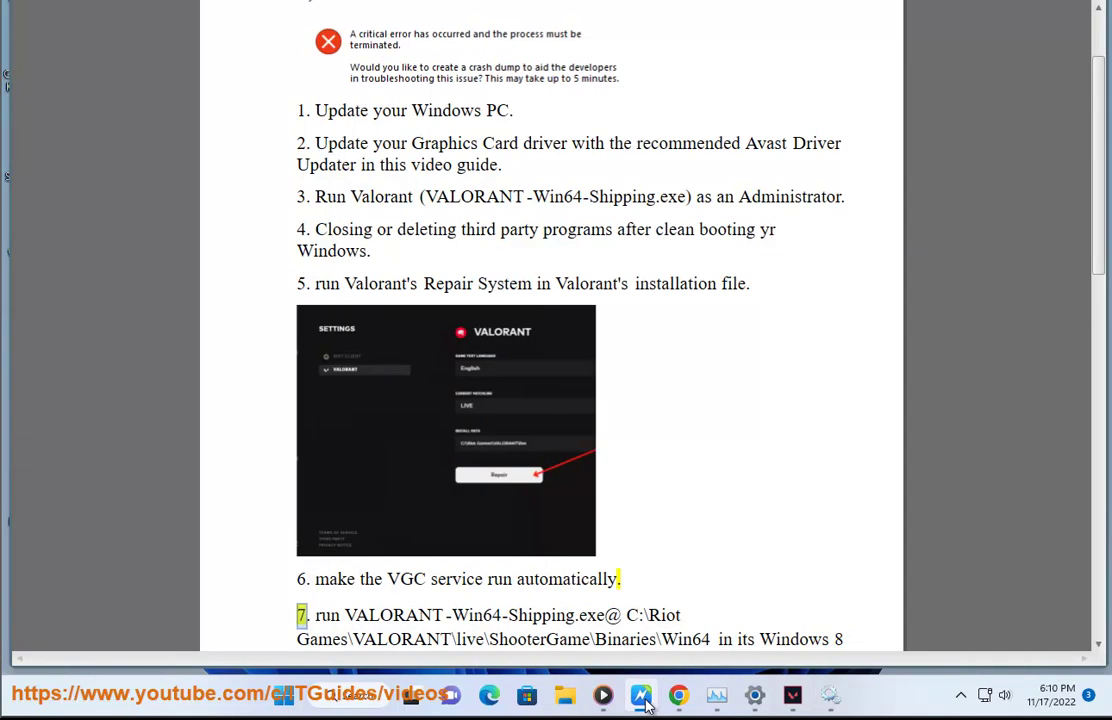
click(645, 704)
click(660, 374)
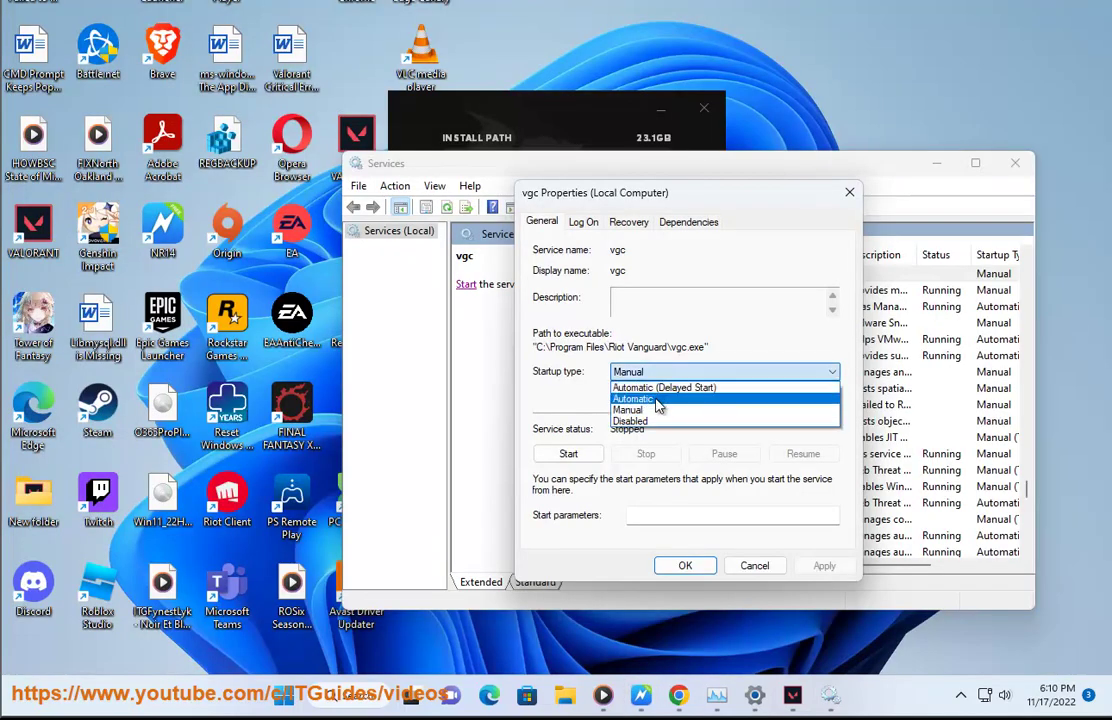
click(658, 399)
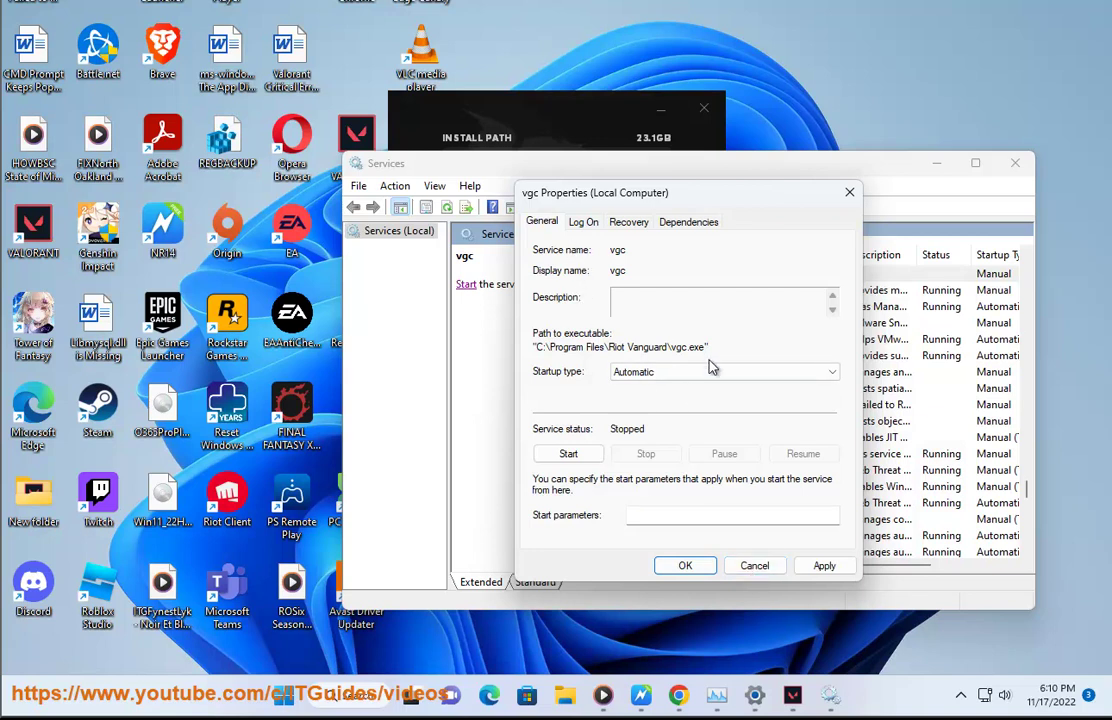
drag(705, 348, 590, 350)
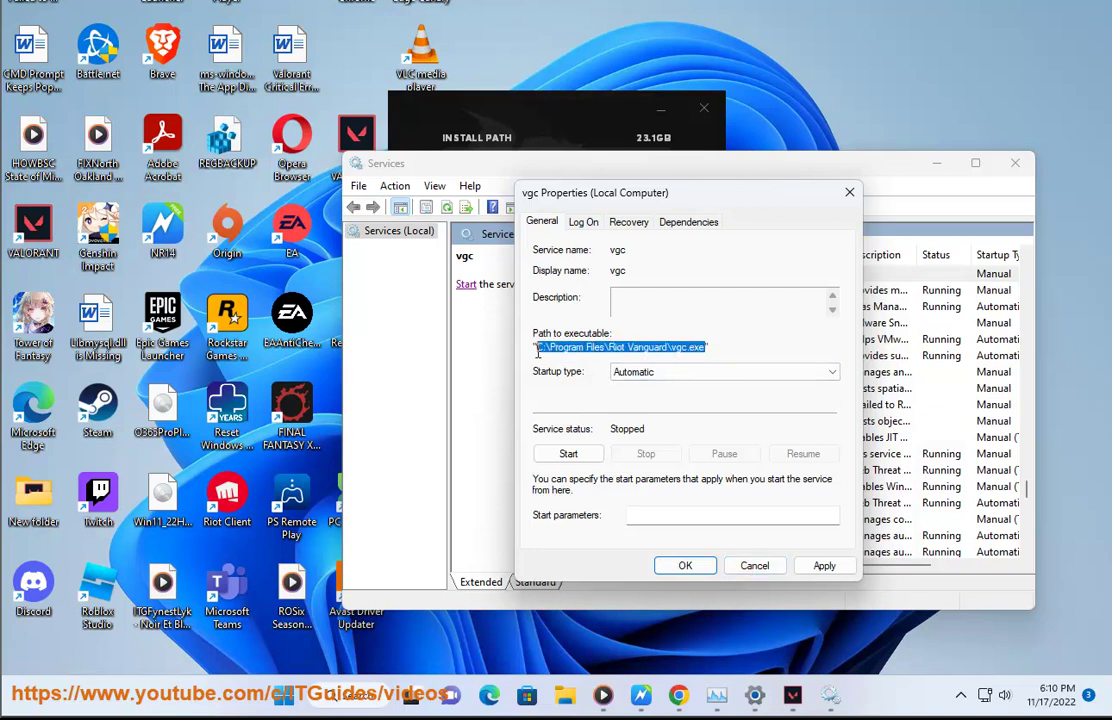
click(750, 566)
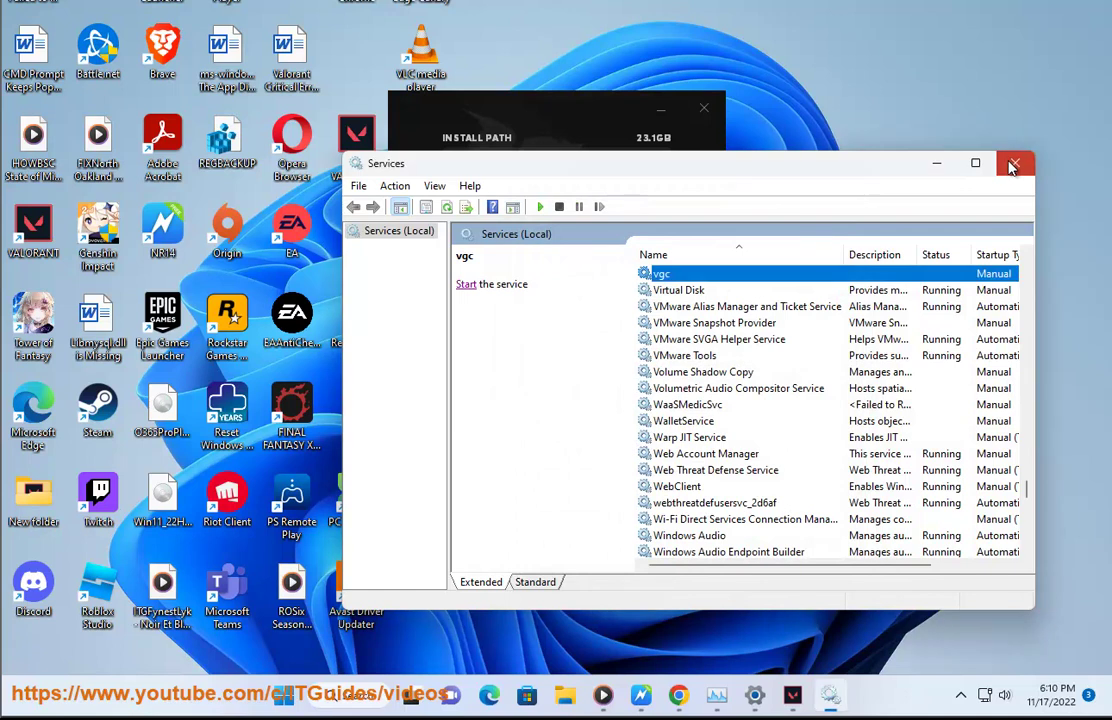
click(1015, 163)
click(688, 119)
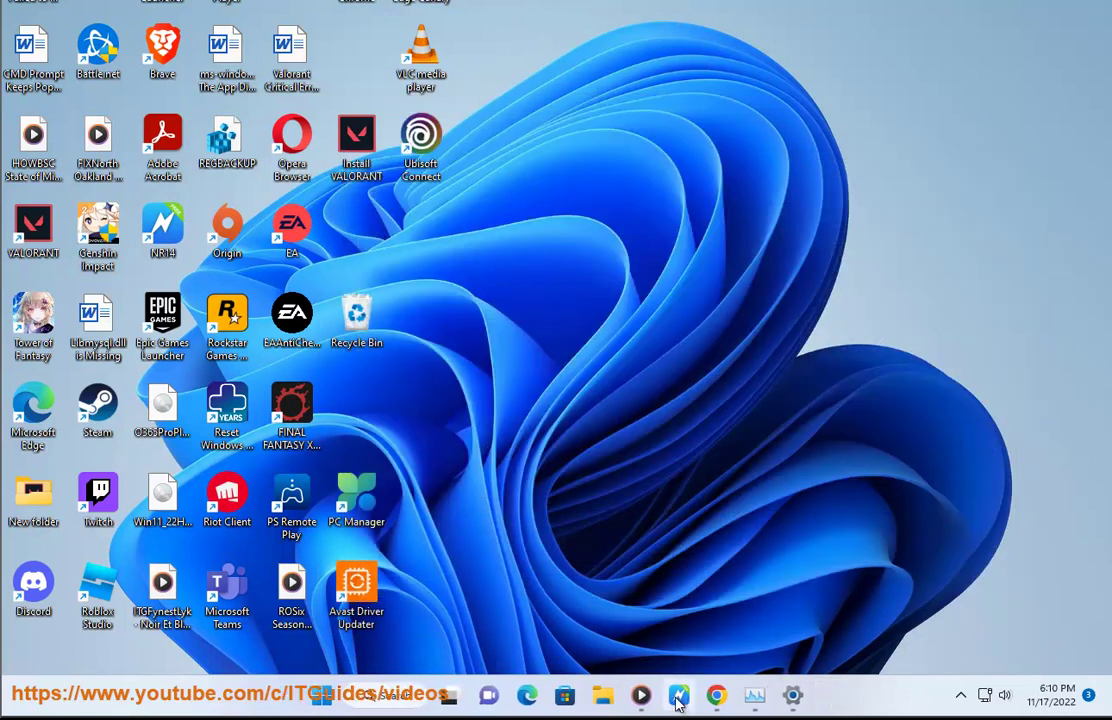
Copy the Win64 folder path from the guide and open it in File Explorer
click(680, 700)
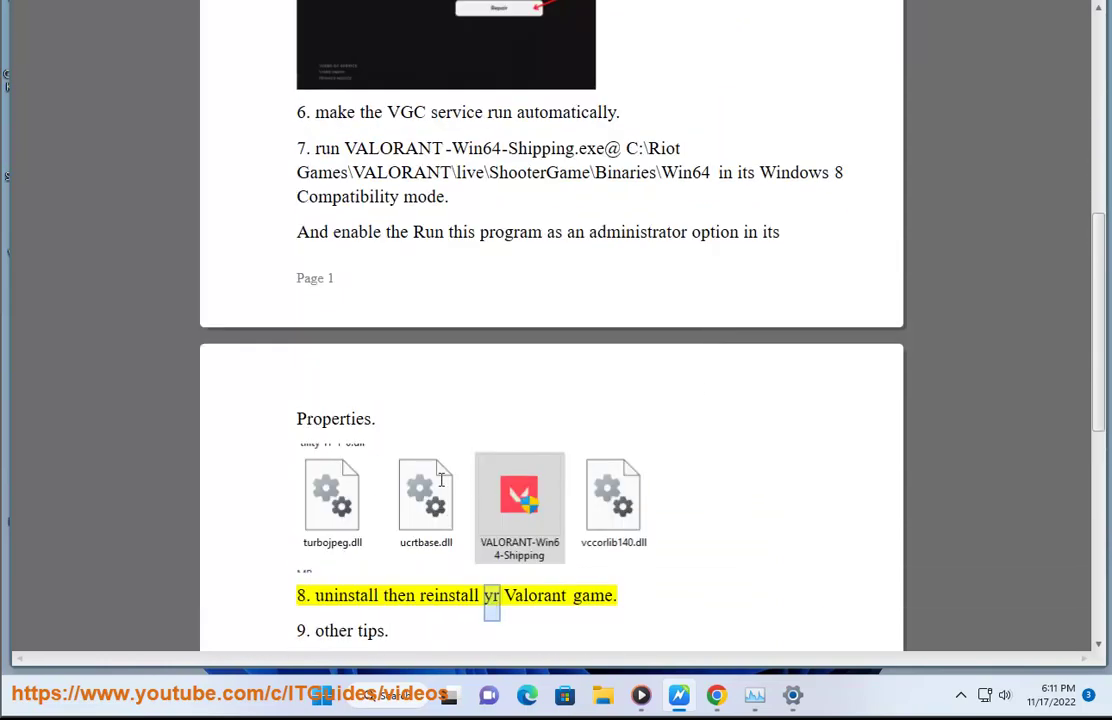
scroll(441, 483, up, 1)
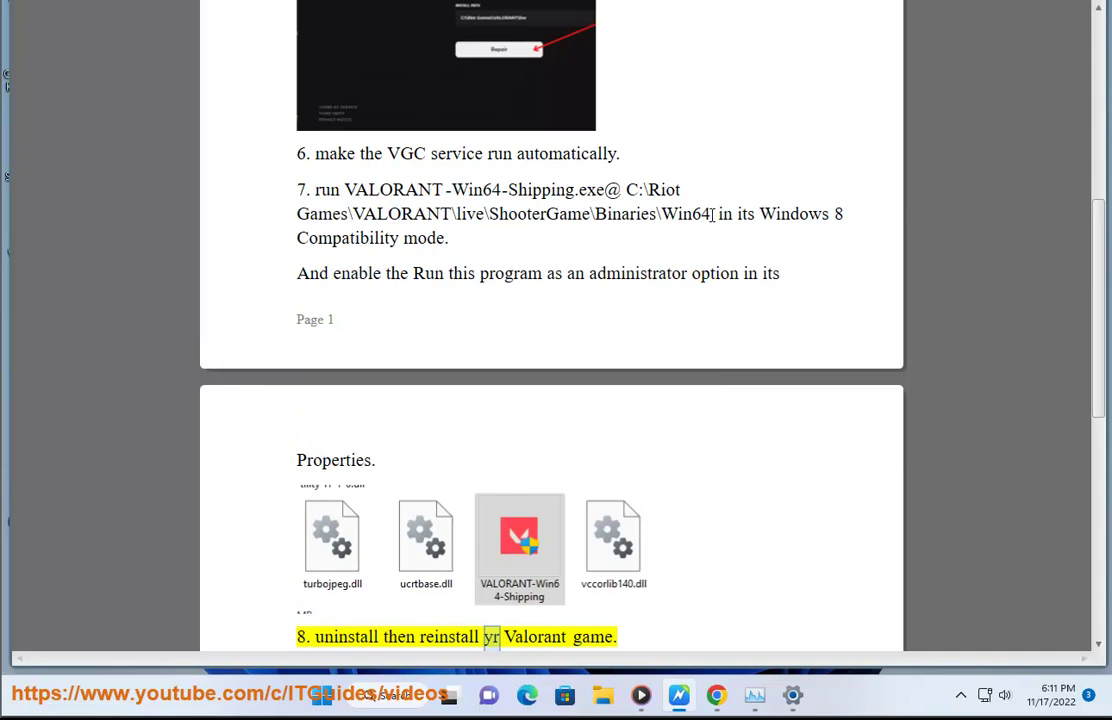
drag(713, 214, 624, 200)
key(ctrl+c)
click(603, 695)
click(412, 223)
key(ctrl+v)
key(Return)
Enable Windows 8 compatibility mode for VALORANT-Win64-Shipping, then close the folder
scroll(575, 578, down, 2)
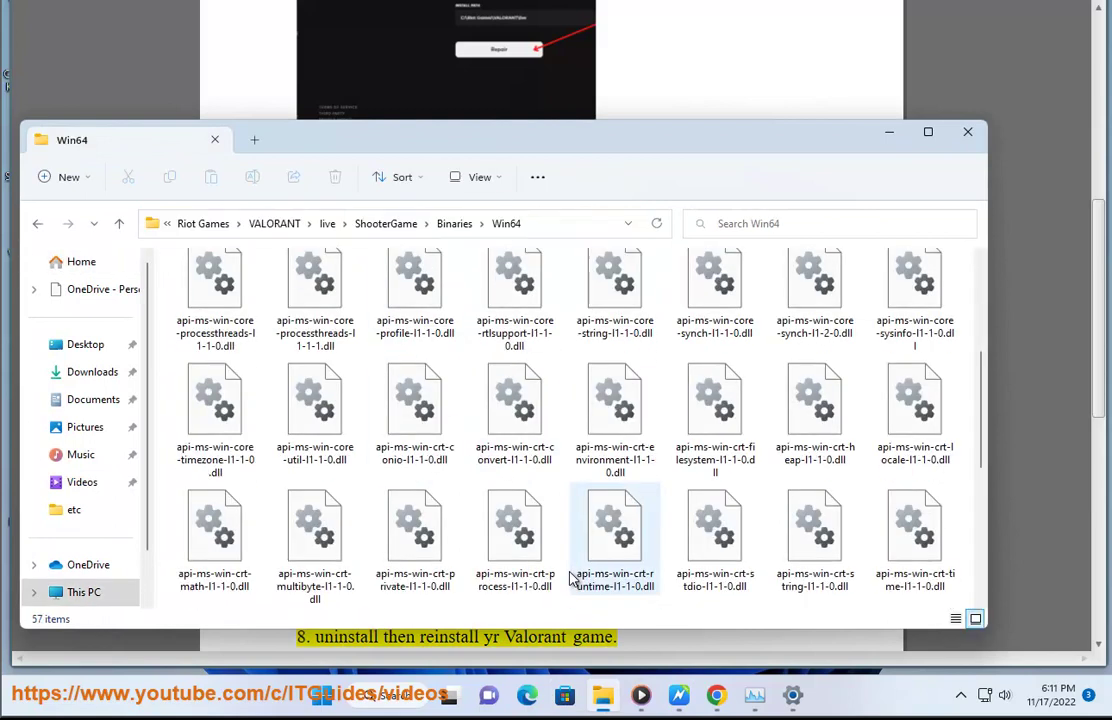
scroll(575, 578, down, 3)
click(618, 450)
right_click(622, 458)
click(688, 403)
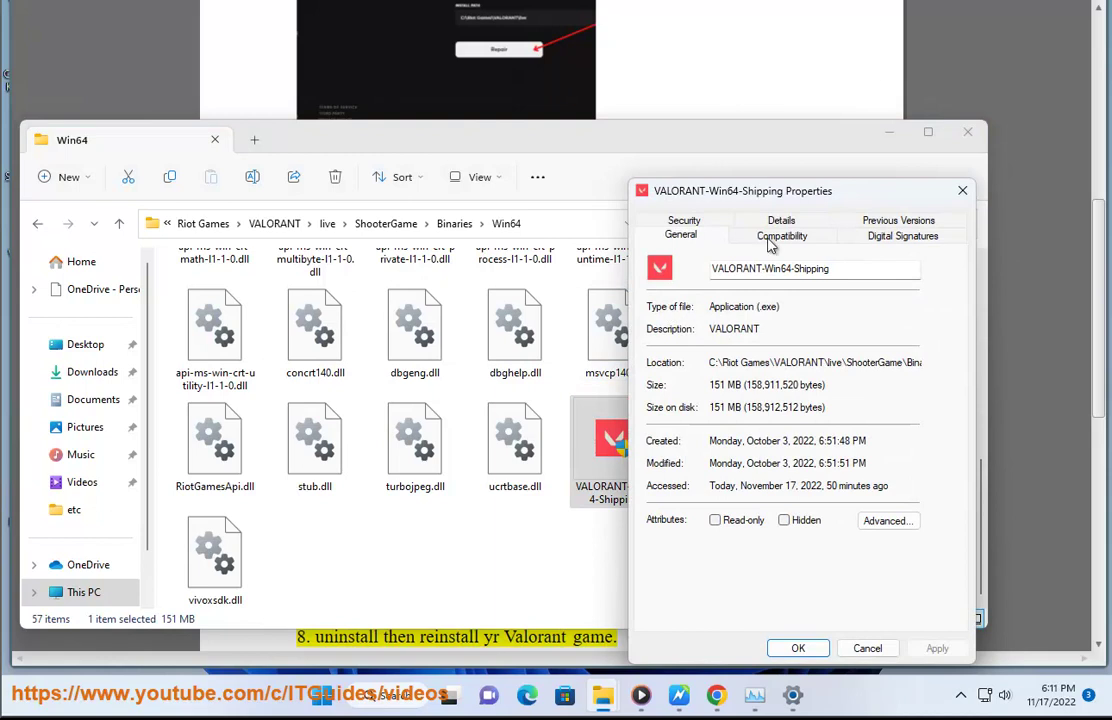
click(790, 237)
click(660, 351)
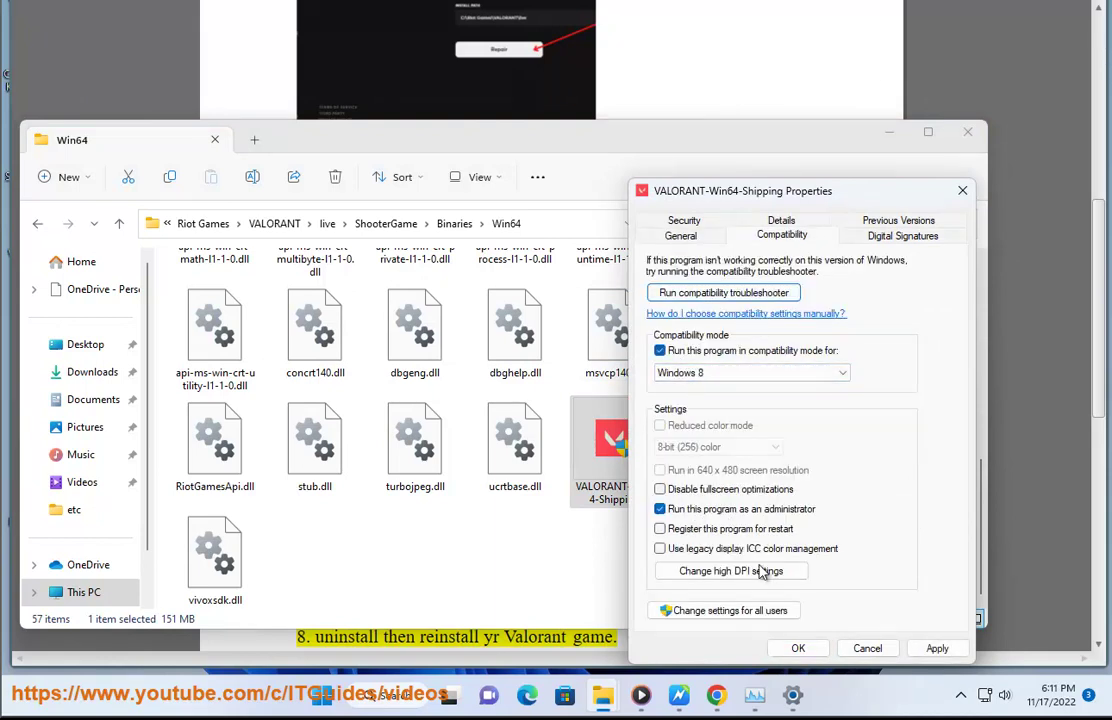
click(884, 650)
click(967, 132)
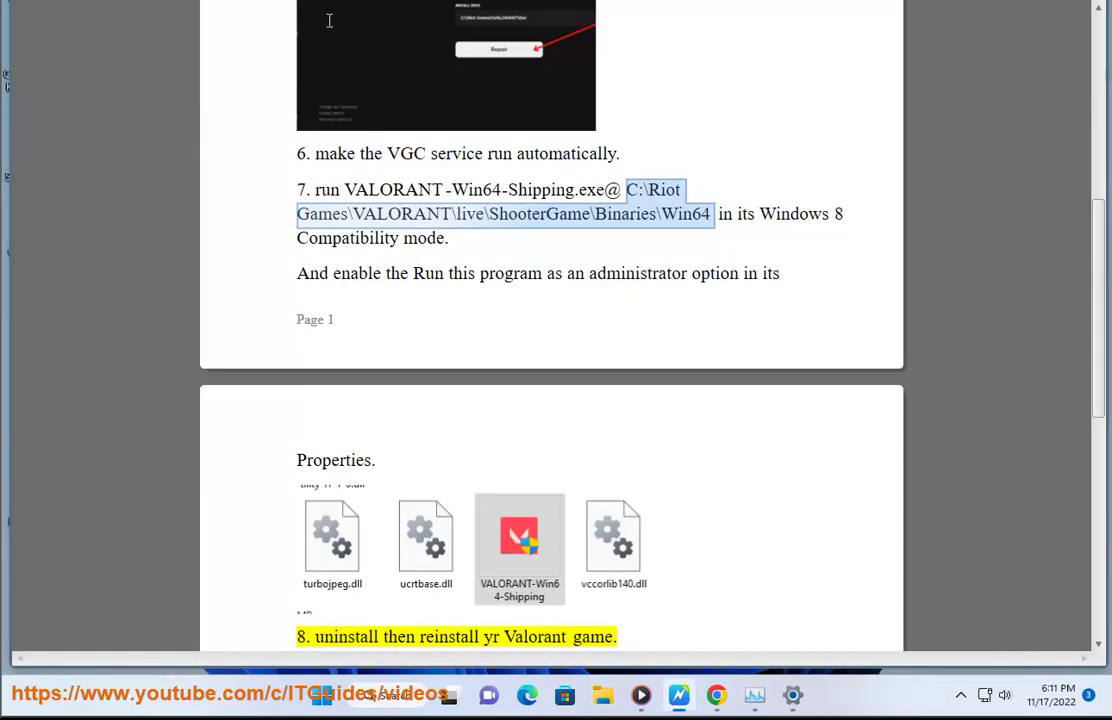
Filter Installed apps by 'VA' and show the uninstall menus for VALORANT and Riot Vanguard
scroll(794, 492, down, 2)
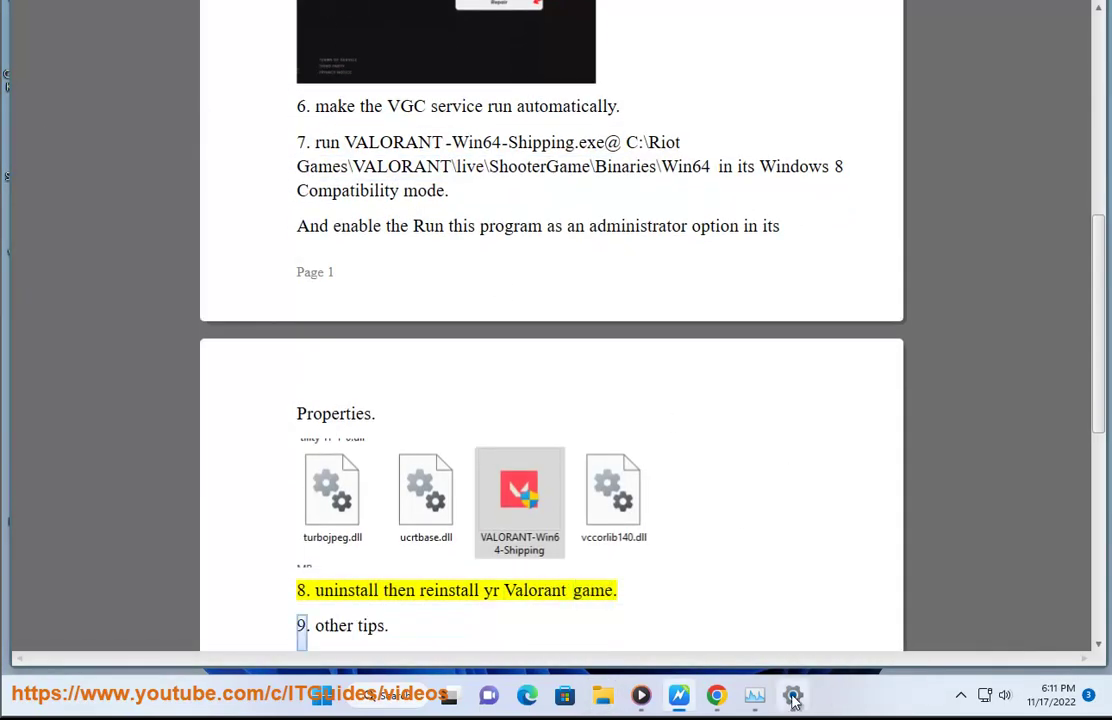
click(793, 694)
click(120, 249)
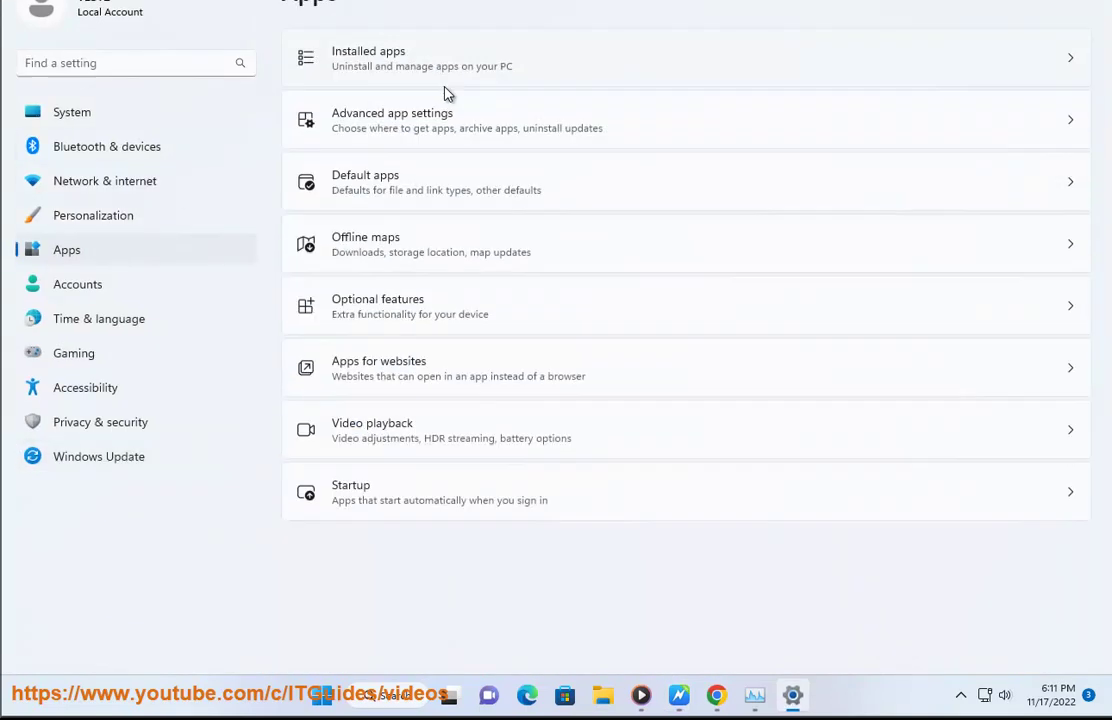
click(443, 57)
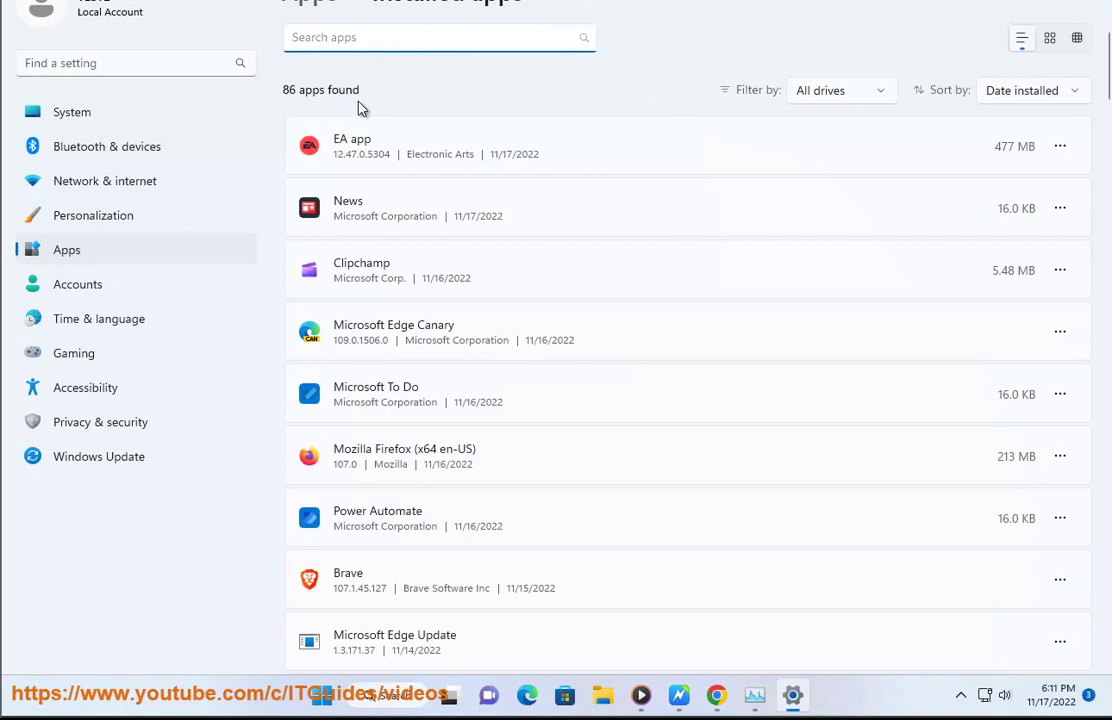
text(VA)
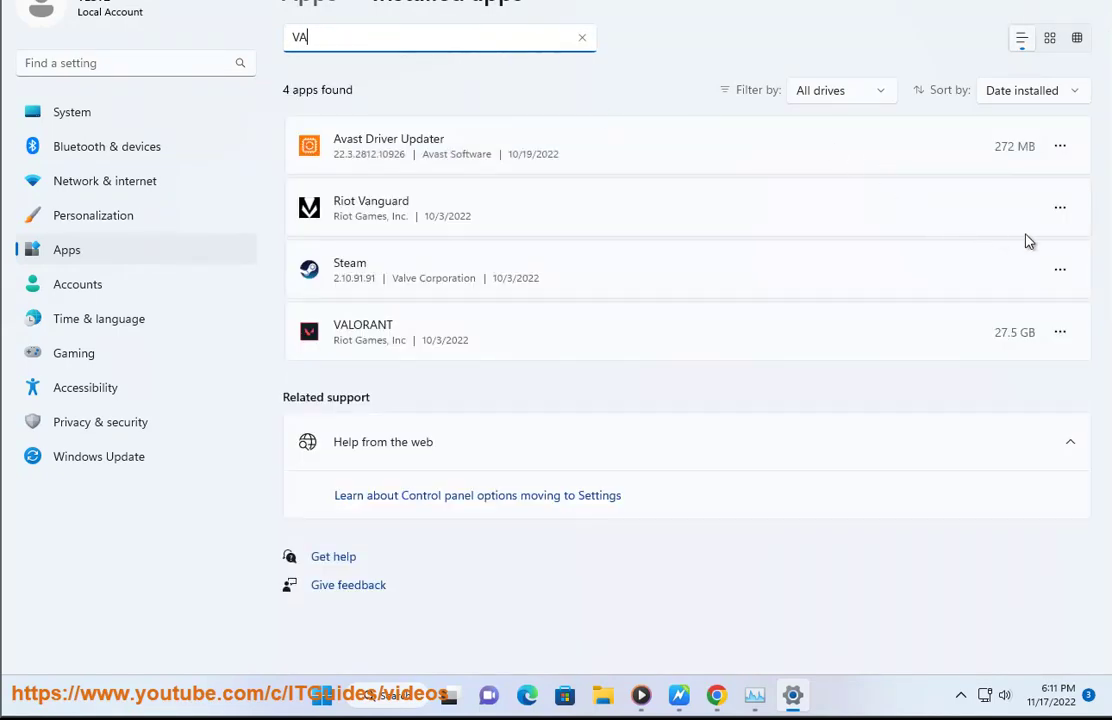
click(1062, 333)
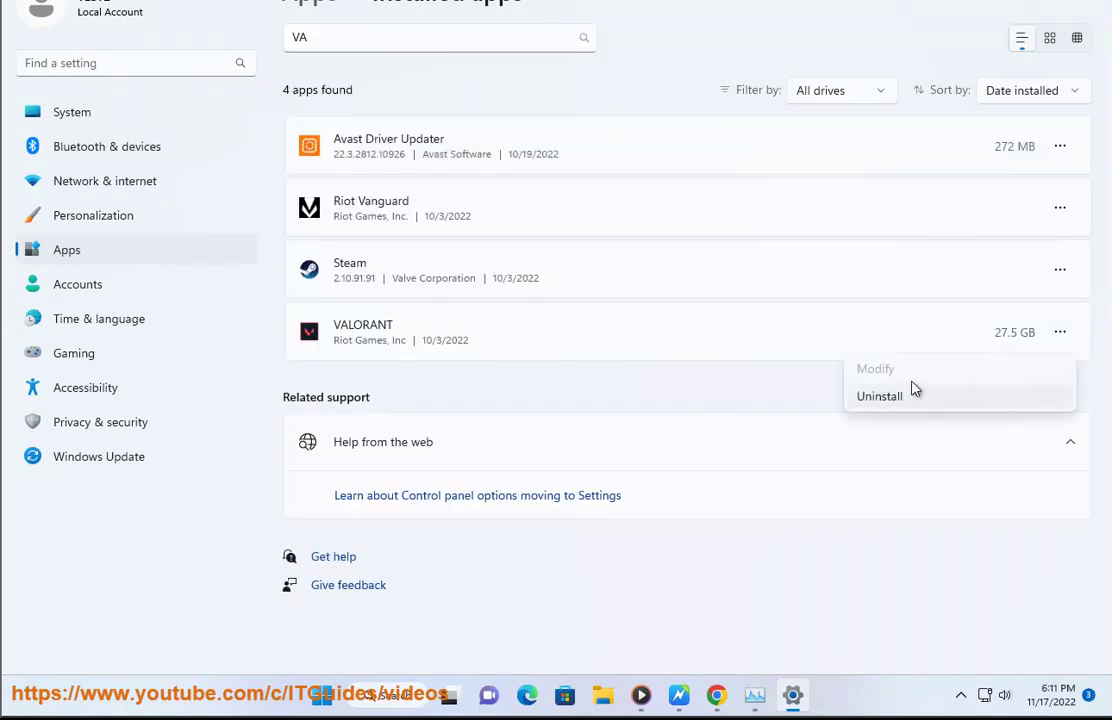
click(1062, 214)
click(1062, 212)
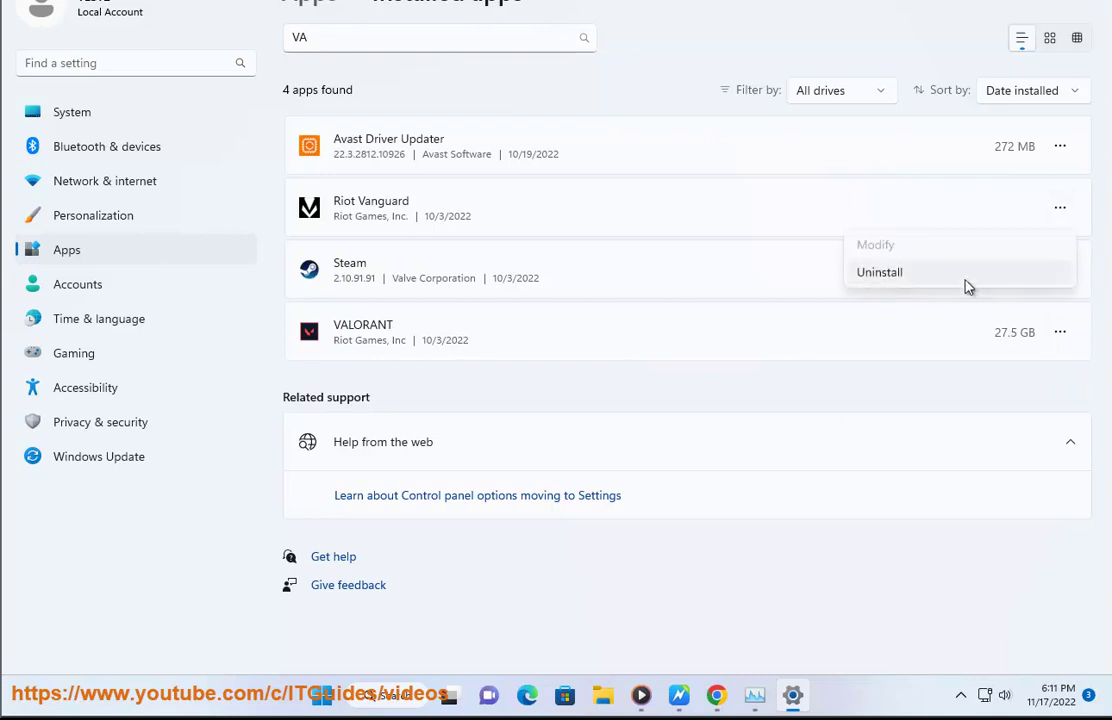